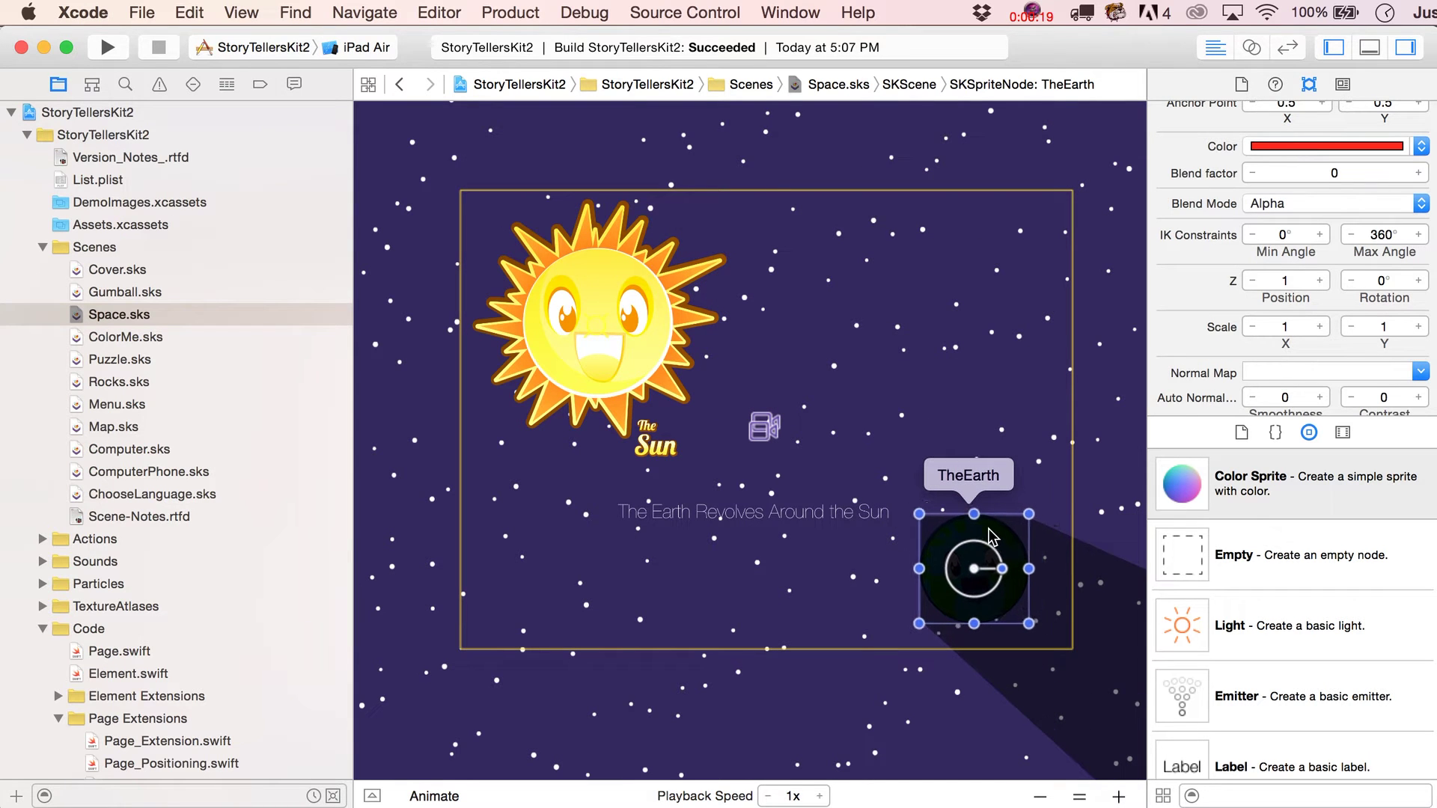
Step: Examine the attributes of the Light node placed over the Sun, including its lighting mask
left_click(601, 342)
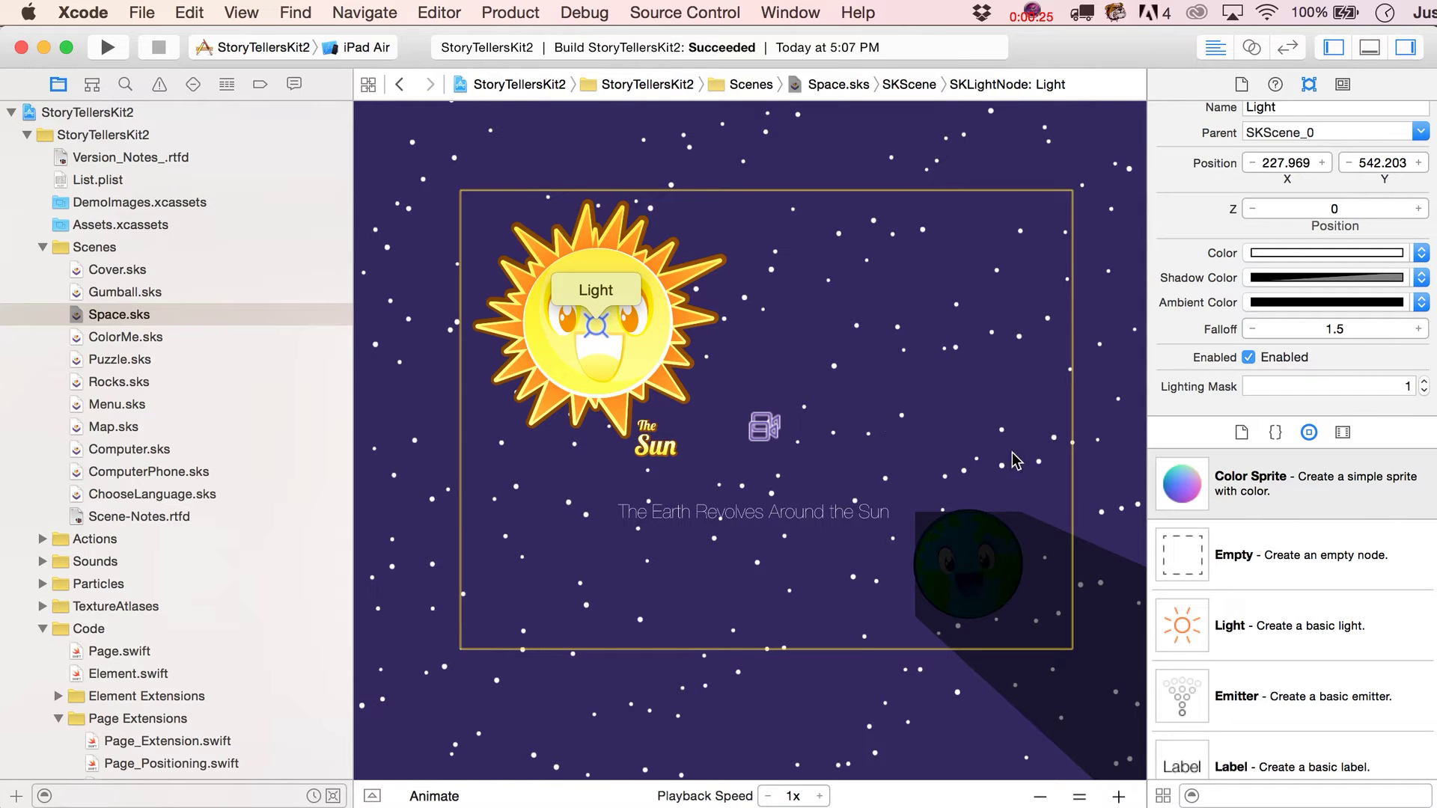
left_click(951, 542)
scroll(1214, 319, "down", 5)
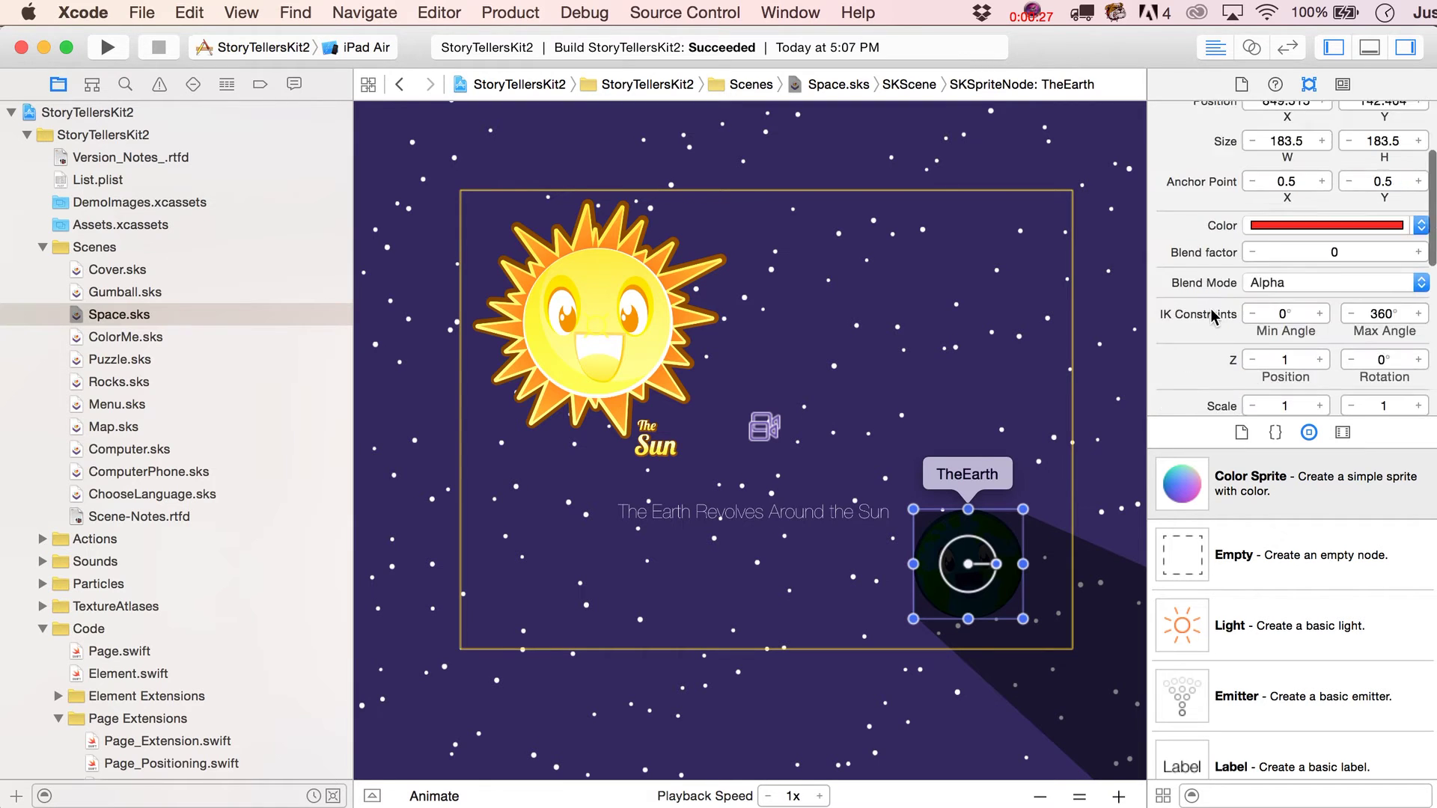
left_click(601, 341)
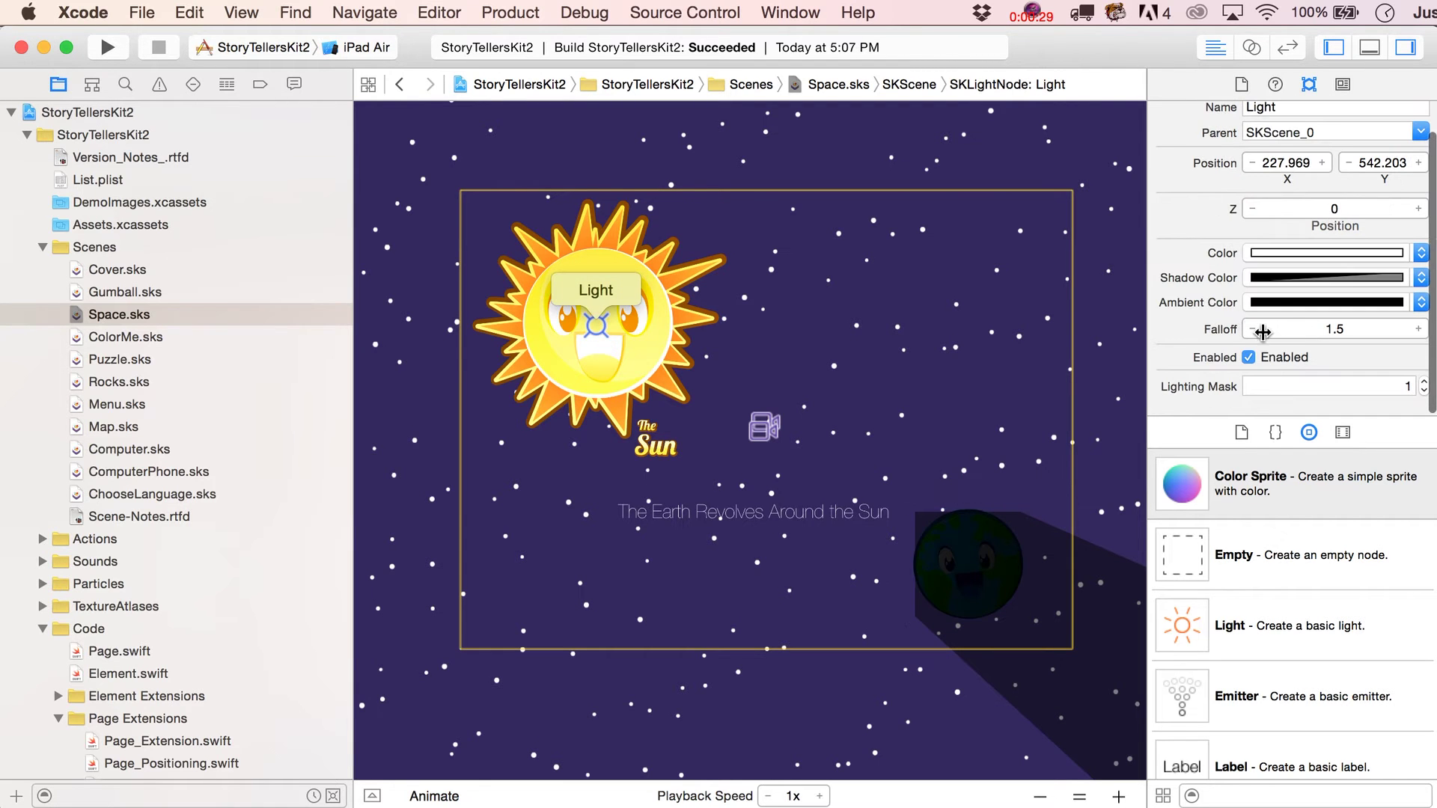
scroll(1222, 344, "up", 3)
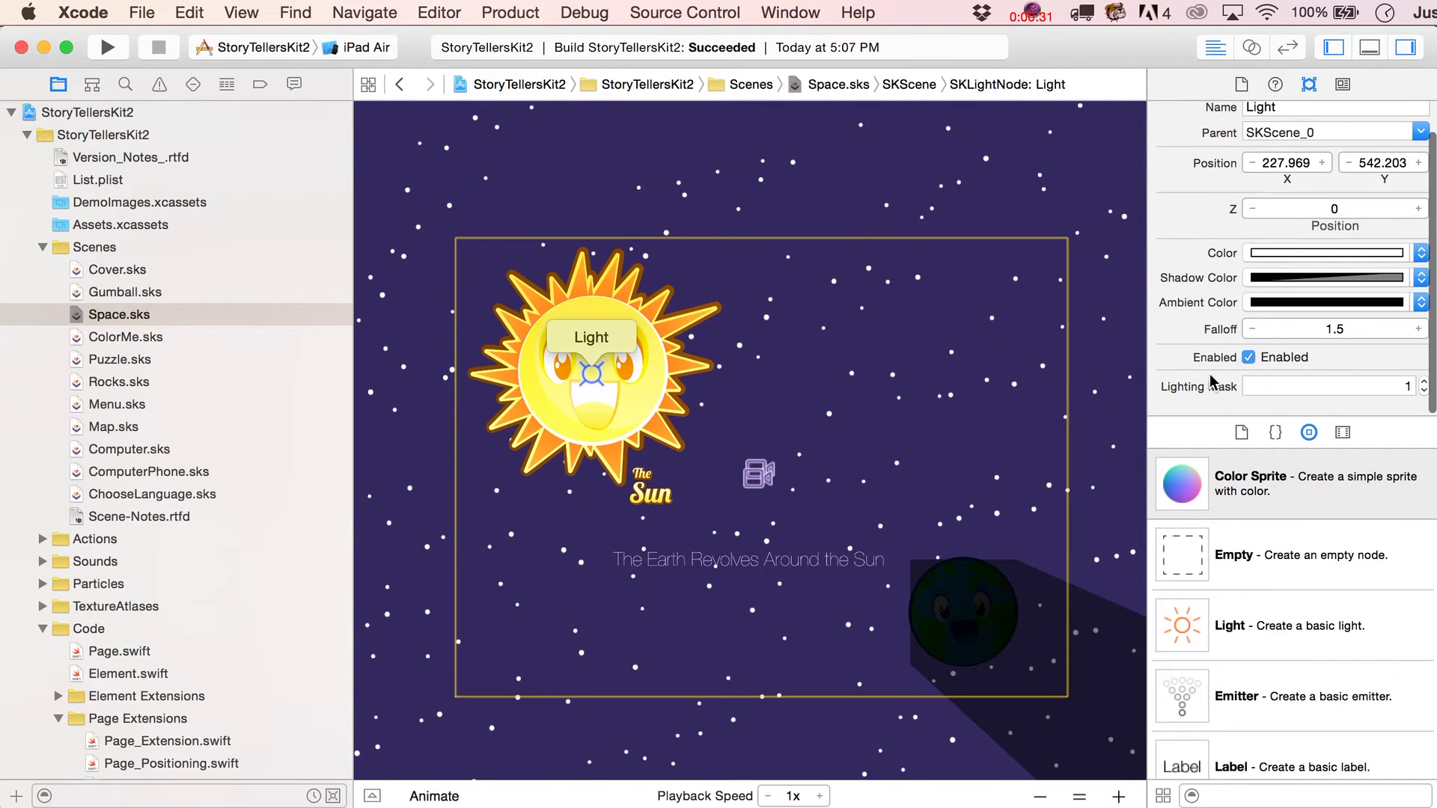
left_click(1396, 389)
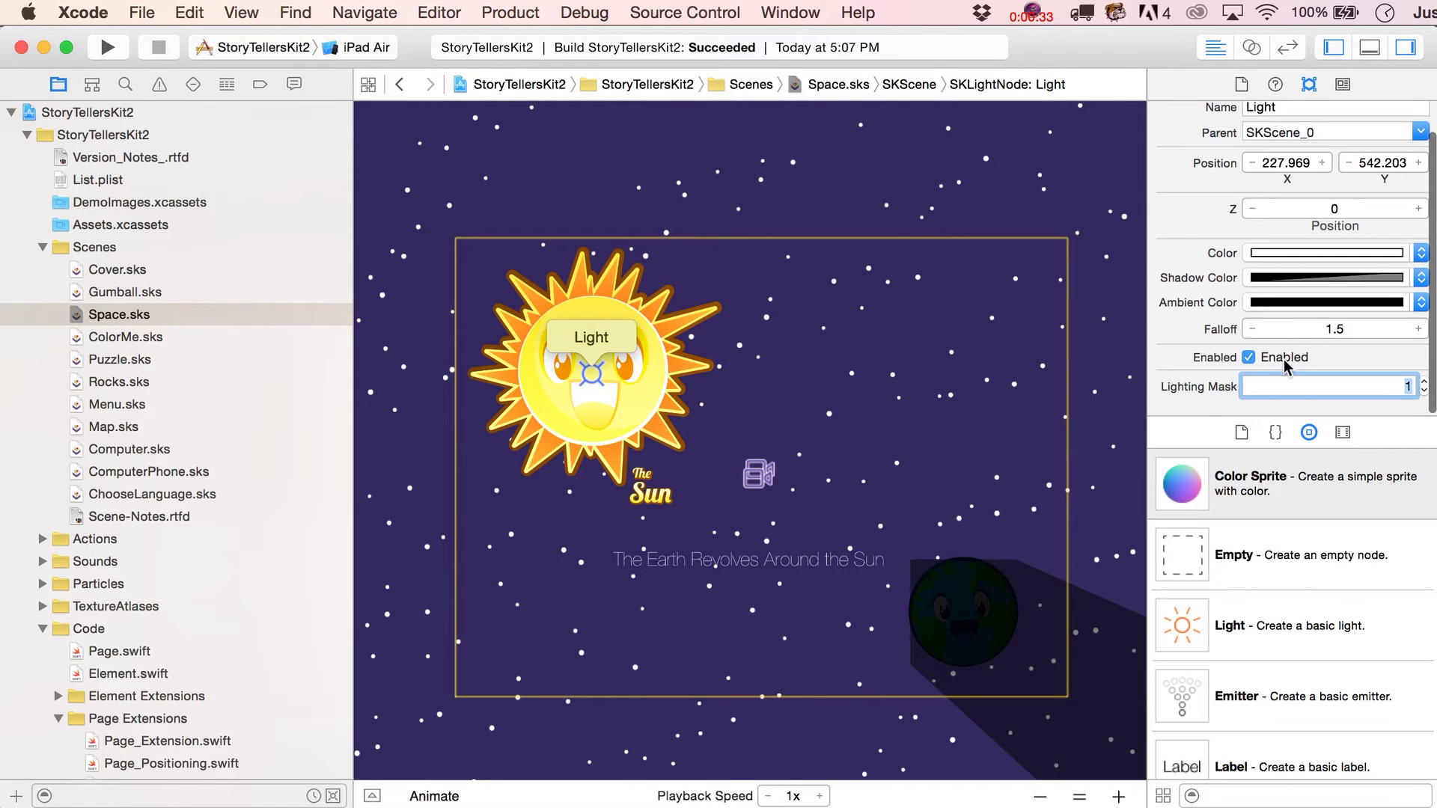
Step: Review TheEarth sprite's lighting and shadow mask attributes and move the sprite slightly up and to the left in the scene
left_click(931, 601)
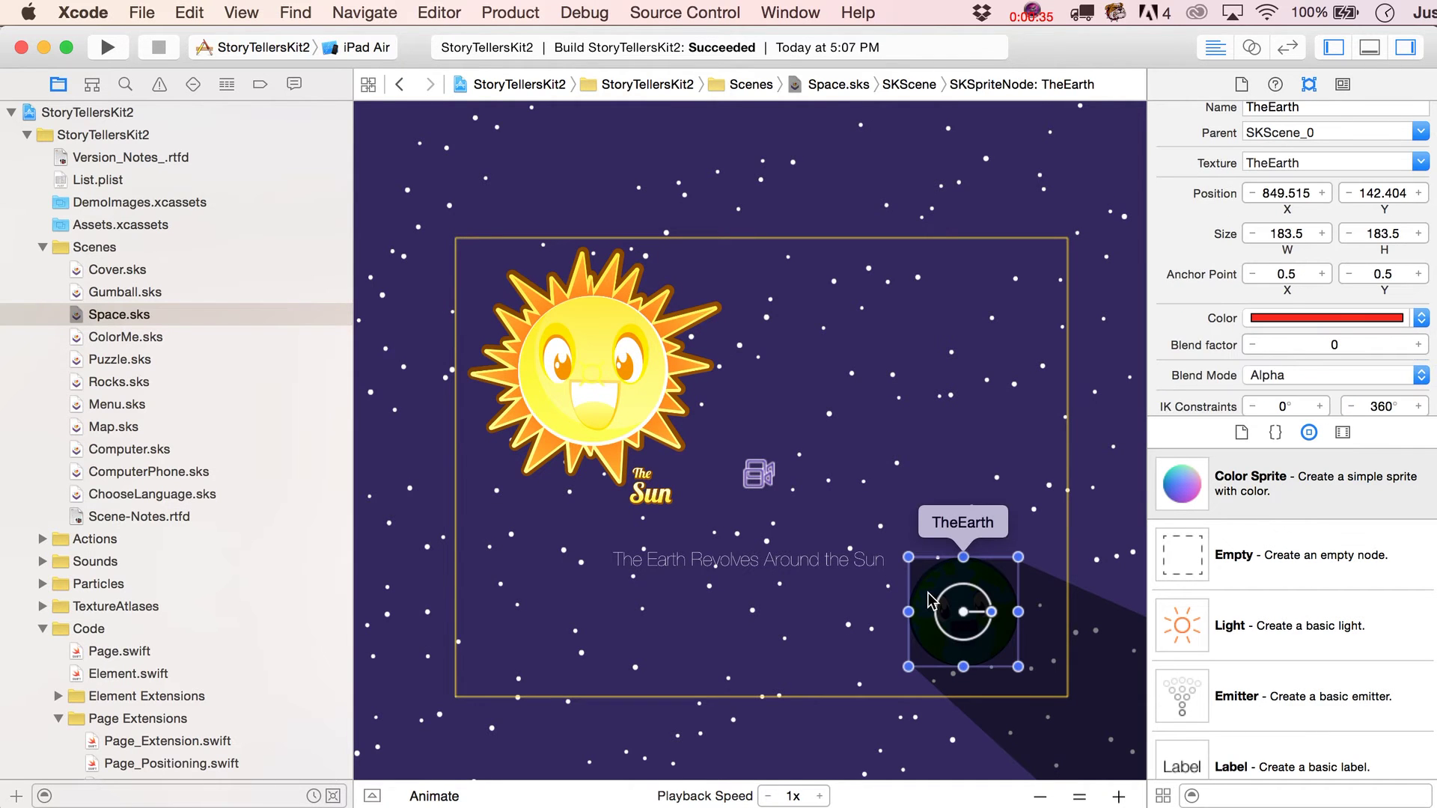
scroll(1194, 306, "down", 2)
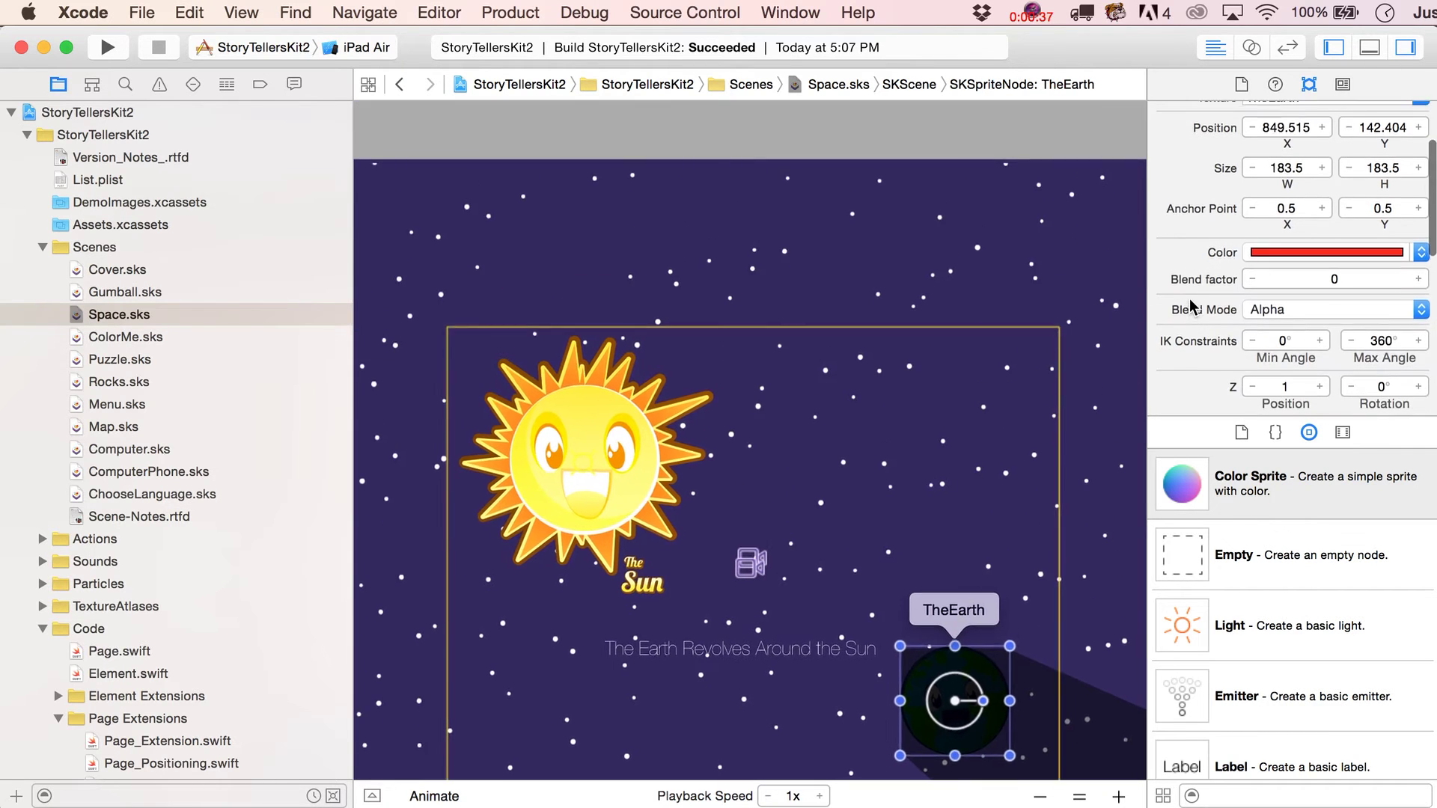
scroll(1110, 414, "up", 2)
scroll(1111, 414, "down", 3)
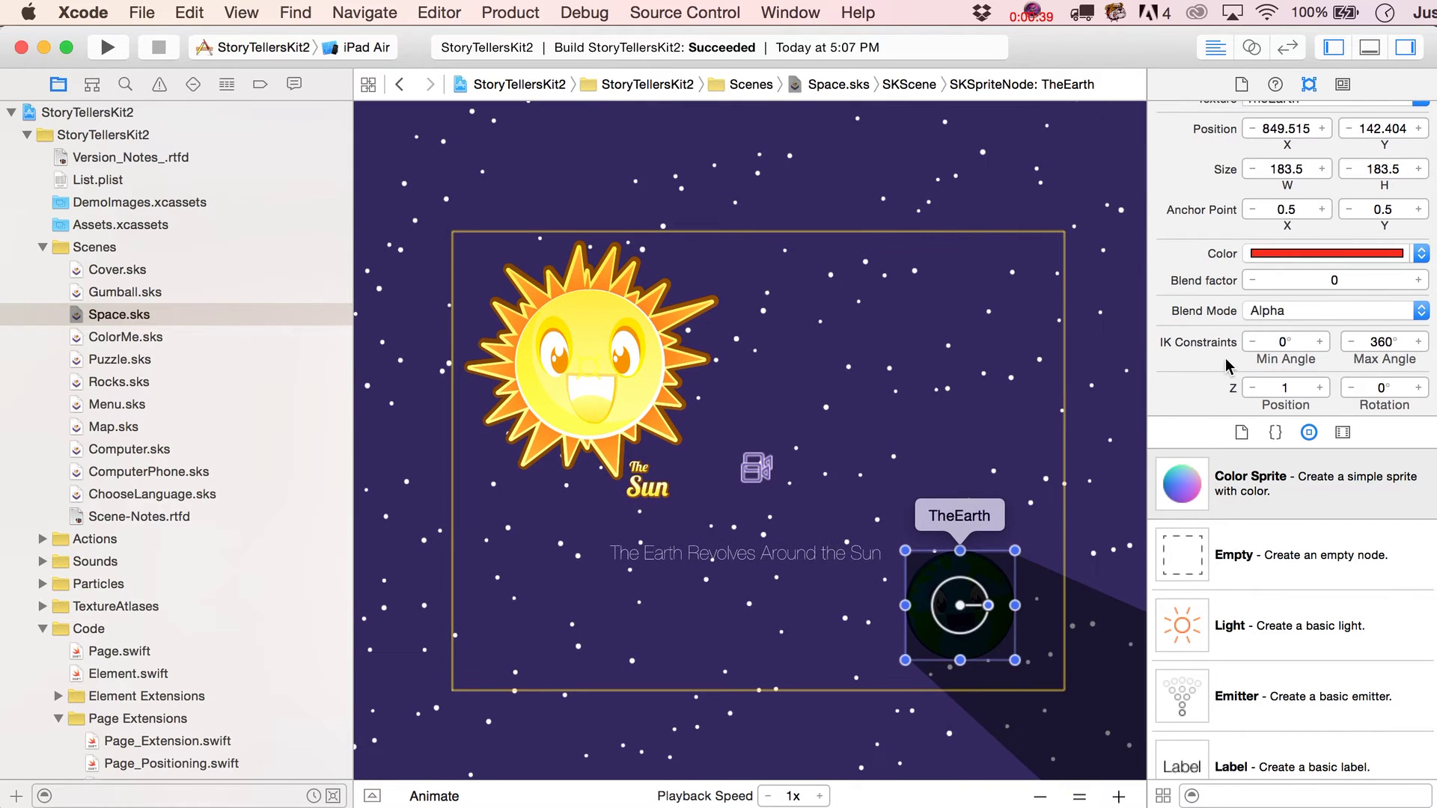
scroll(1229, 362, "down", 5)
scroll(1228, 367, "down", 1)
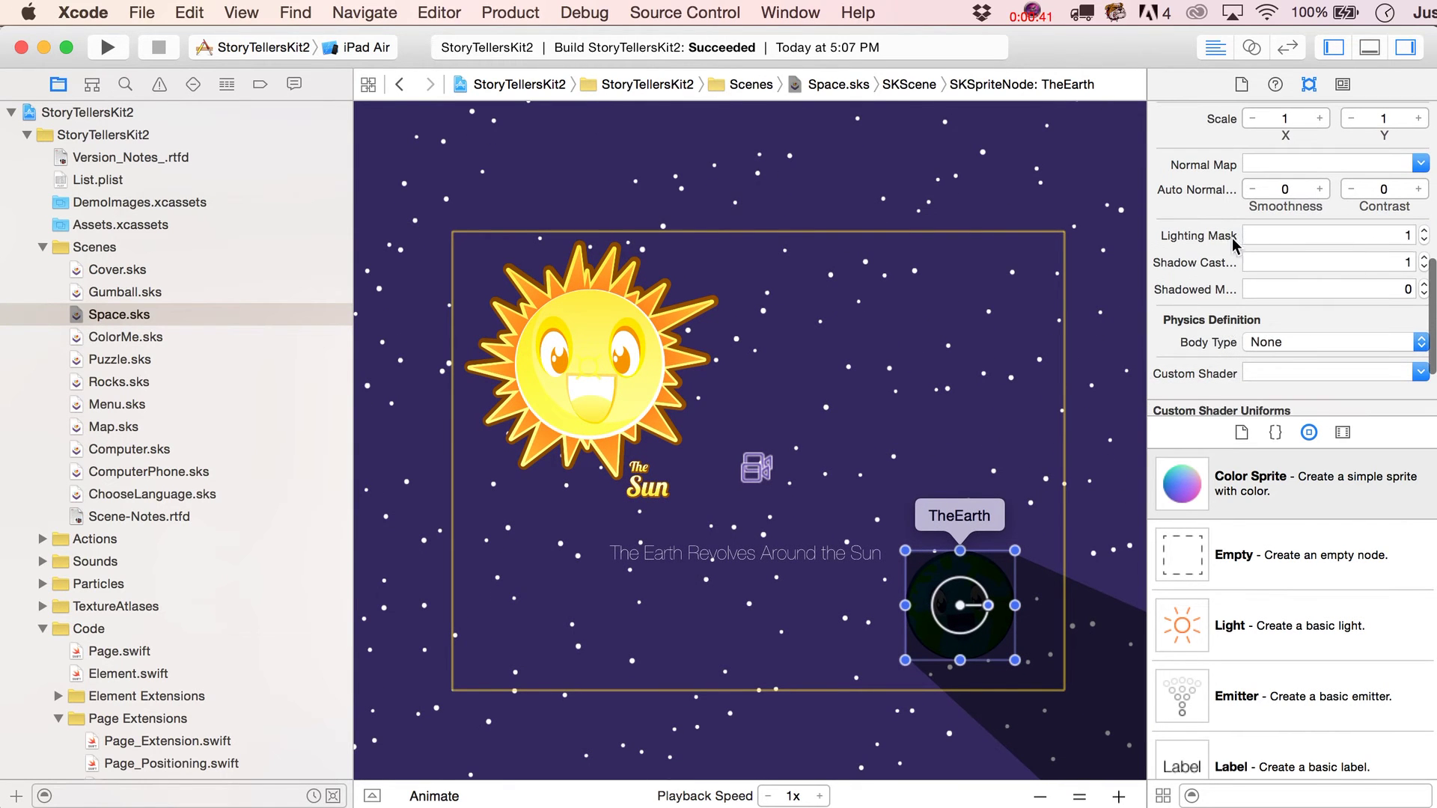
mouse_move(986, 582)
left_mouse_down()
mouse_move(617, 397)
mouse_move(711, 408)
mouse_move(688, 418)
mouse_move(972, 561)
left_mouse_up()
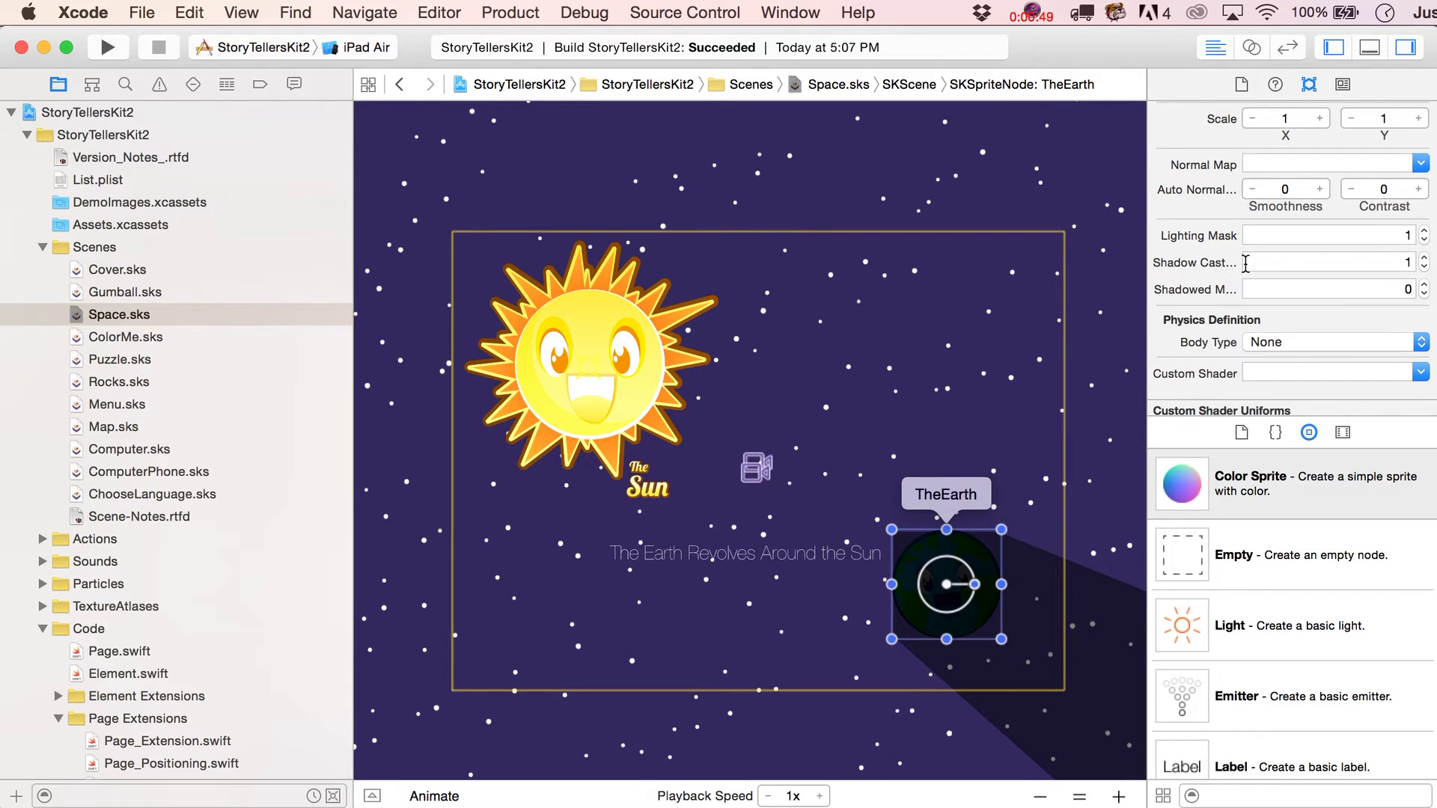
Step: Try a shadow cast mask of 0 on TheEarth sprite and restore it to 1
left_click(1371, 269)
type("0")
key("Return")
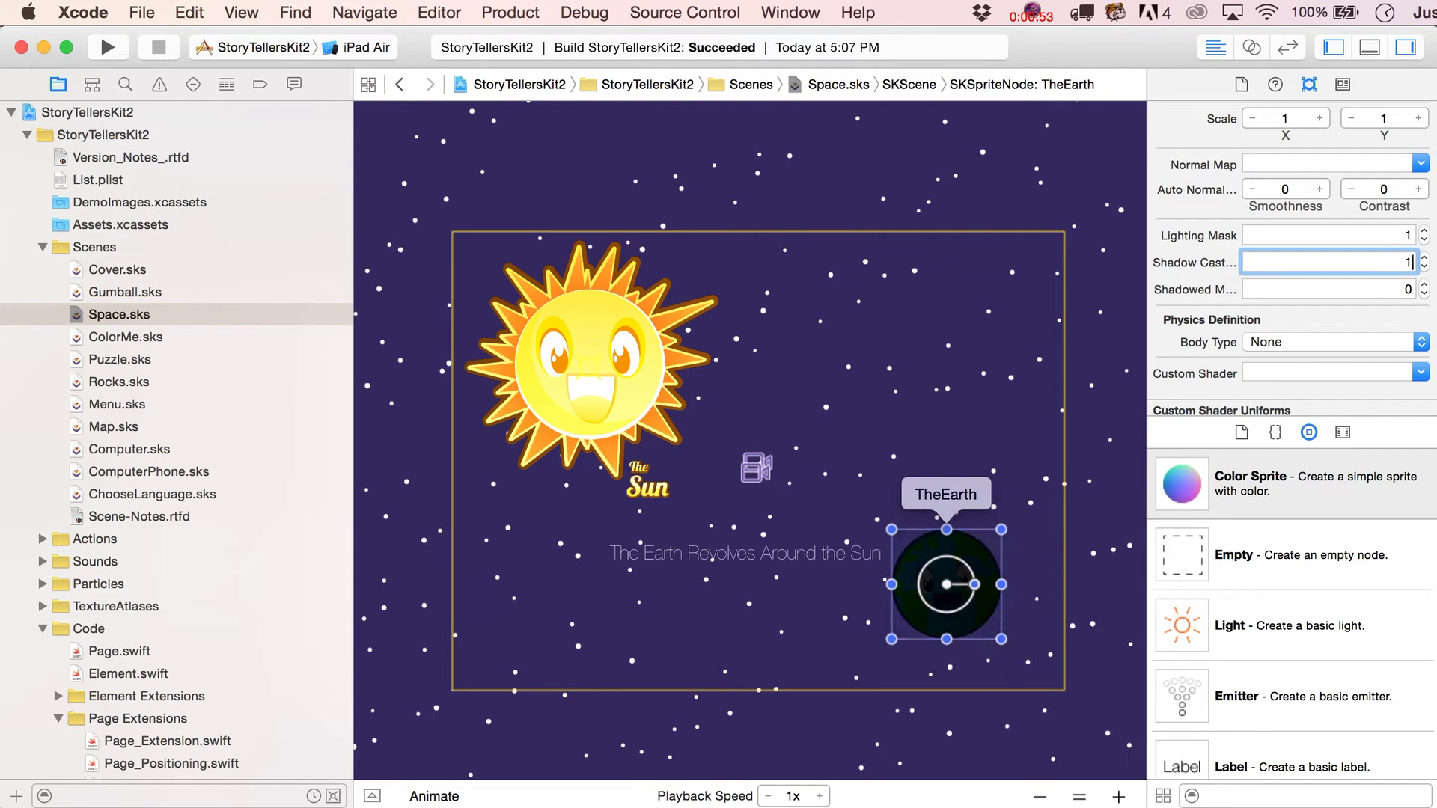
type("1")
key("Return")
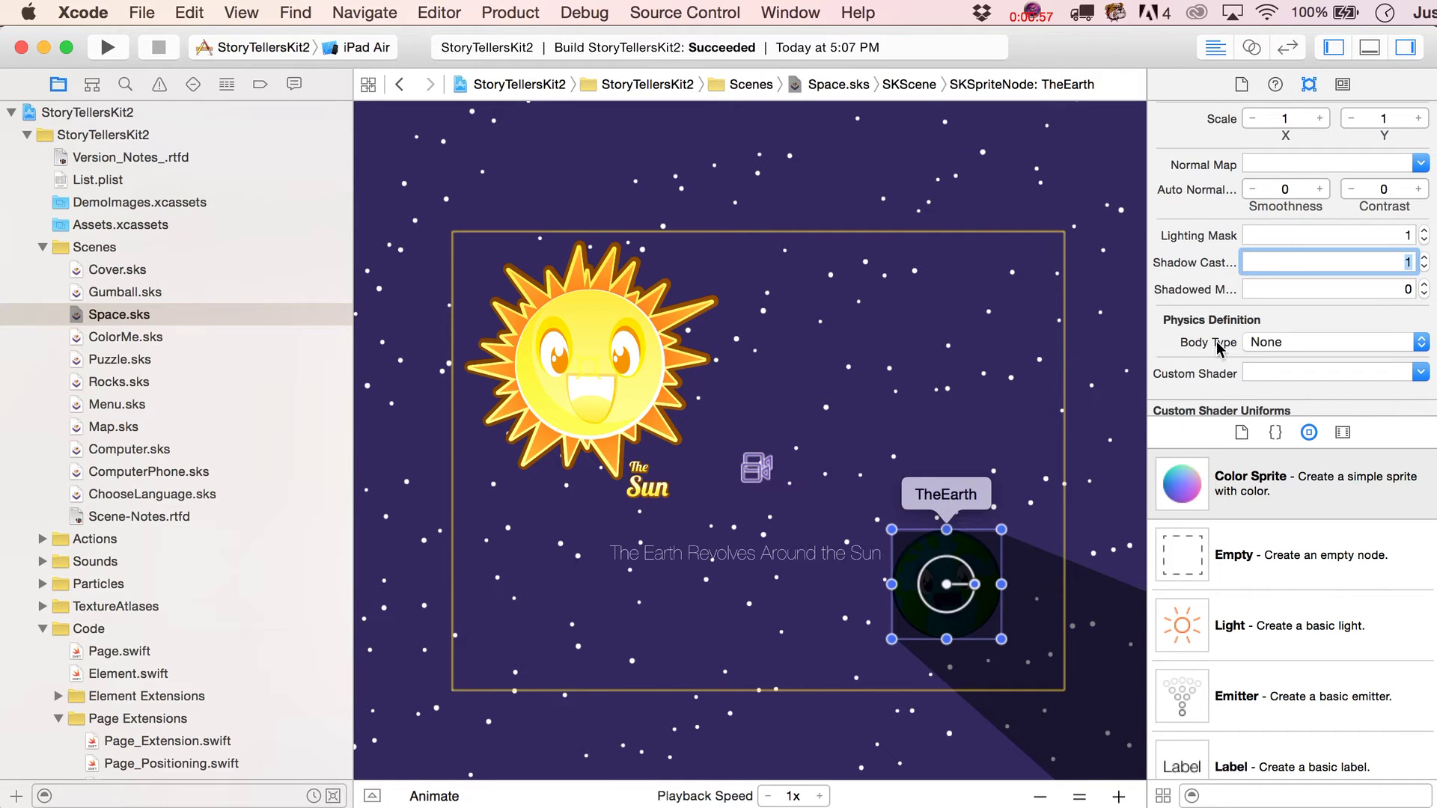
scroll(1219, 349, "down", 3)
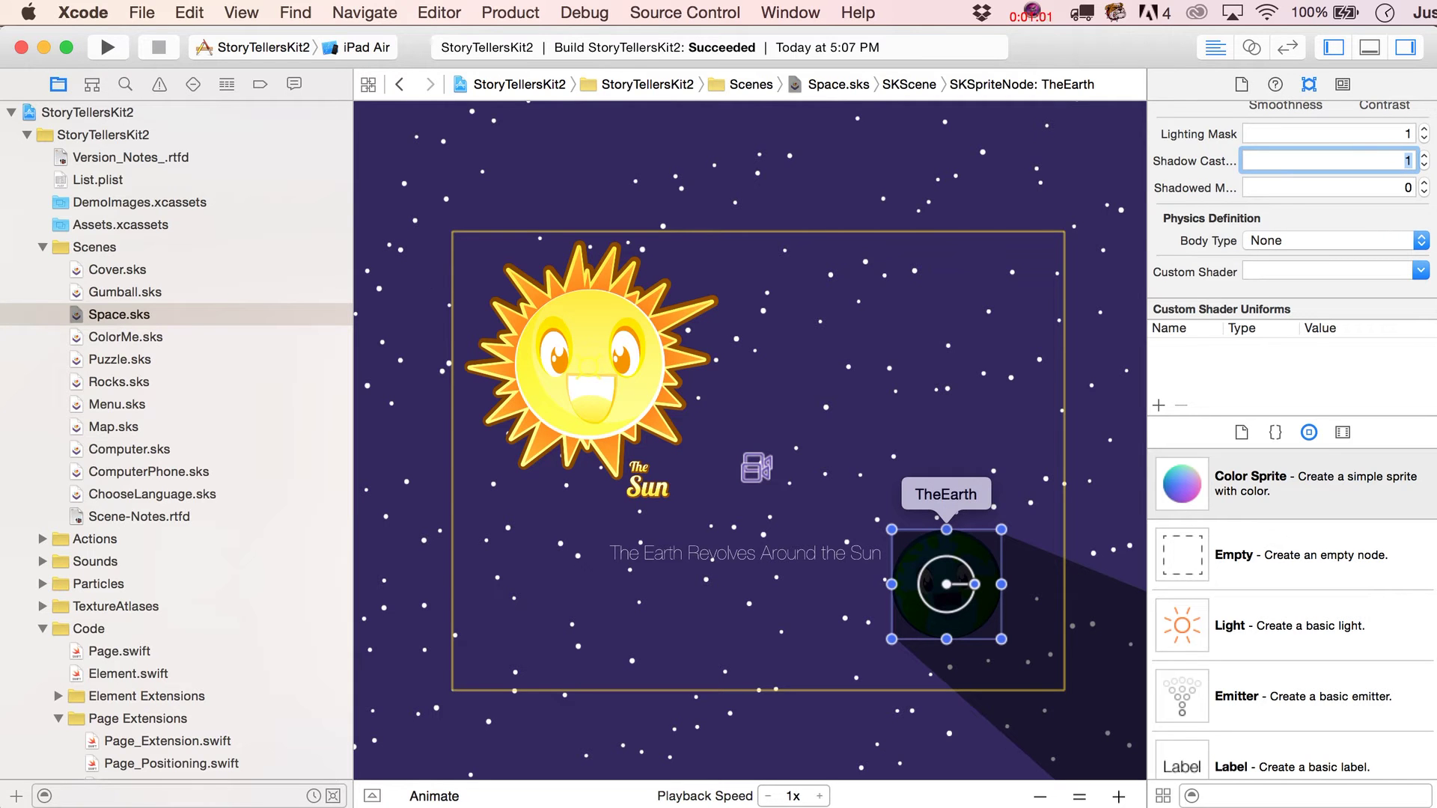
Step: Switch to the iPad Air Simulator, move the Earth and Sun around to check lighting and shadows, and return to Xcode
key("cmd+Tab")
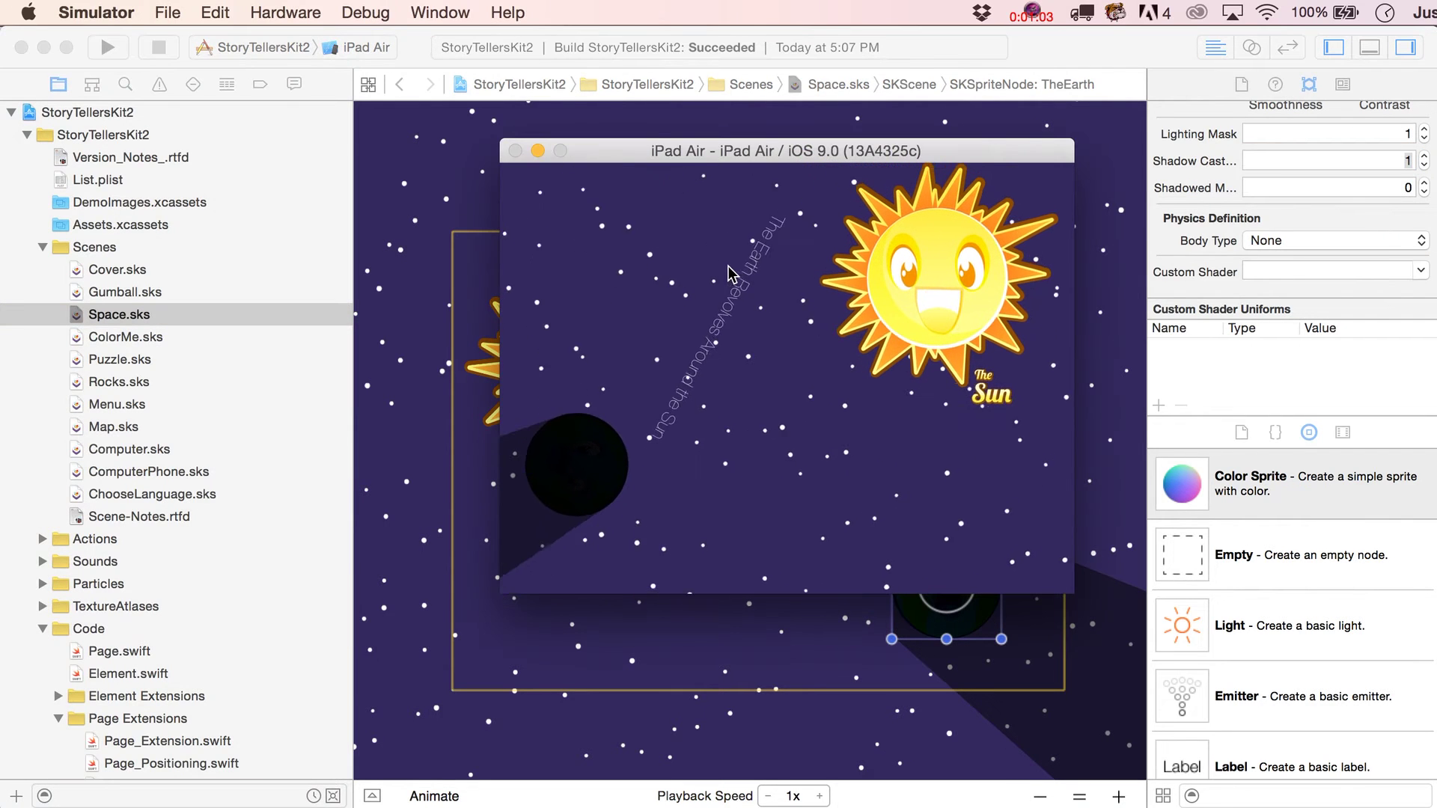
left_click_drag(632, 153, 552, 156)
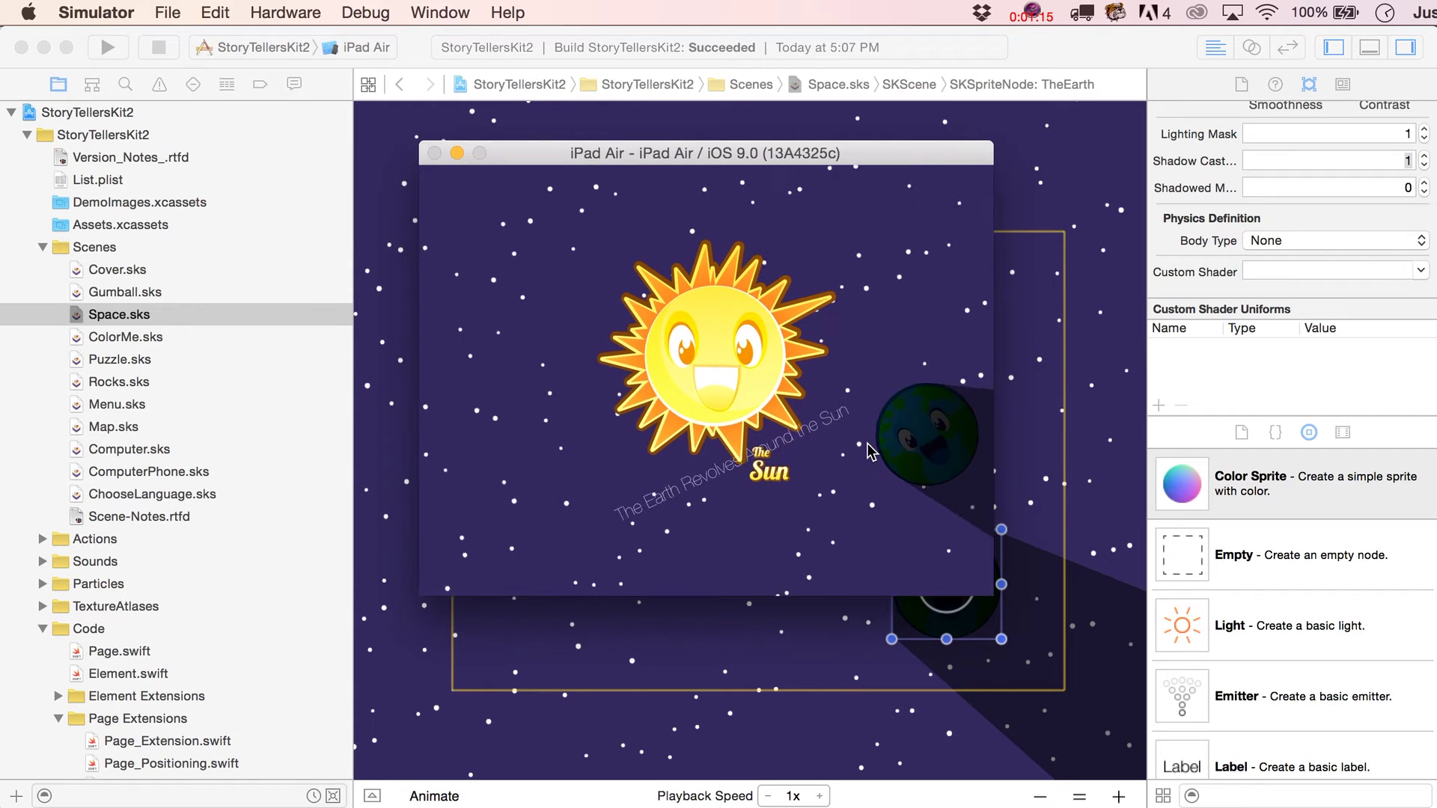
left_click_drag(797, 524, 595, 333)
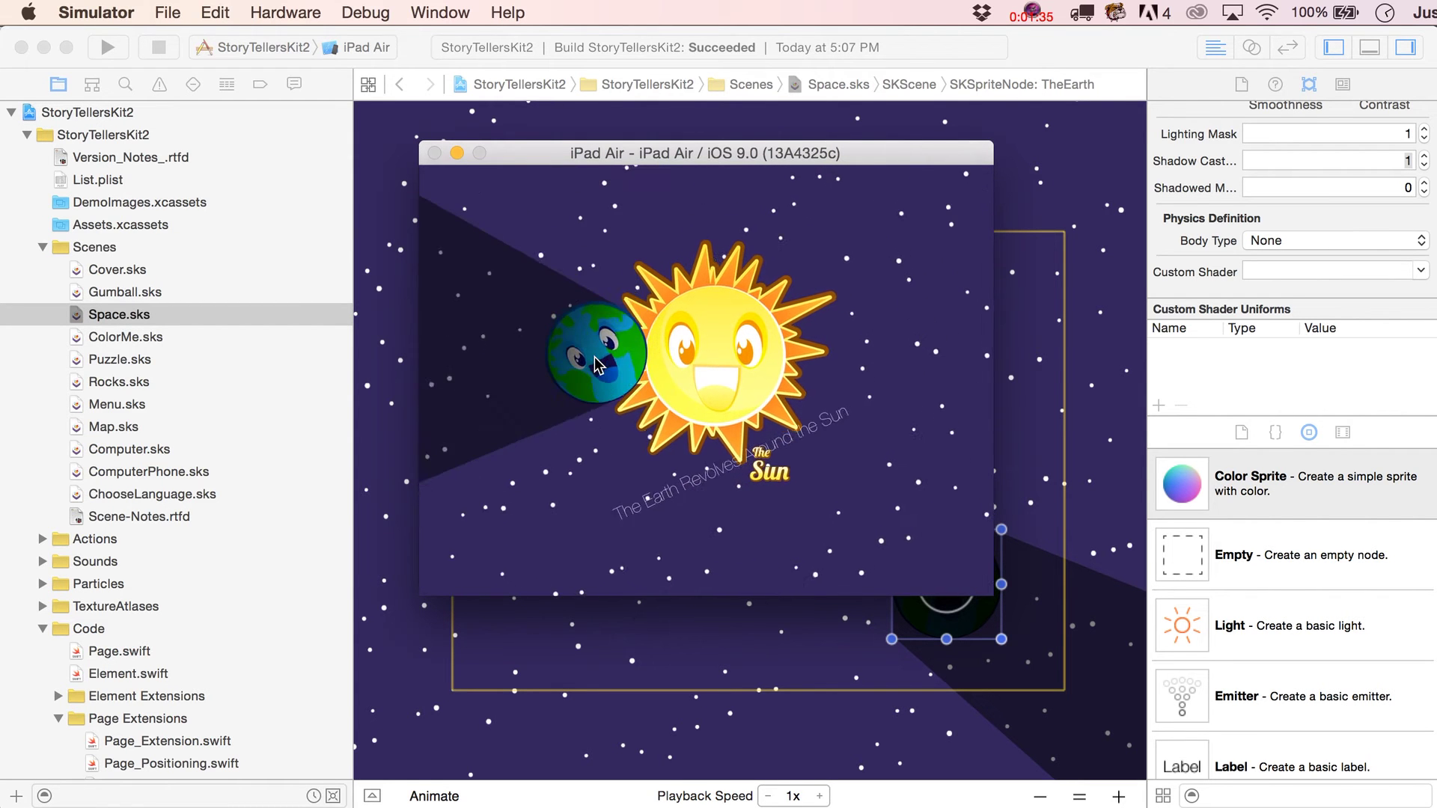
left_click_drag(620, 266, 713, 332)
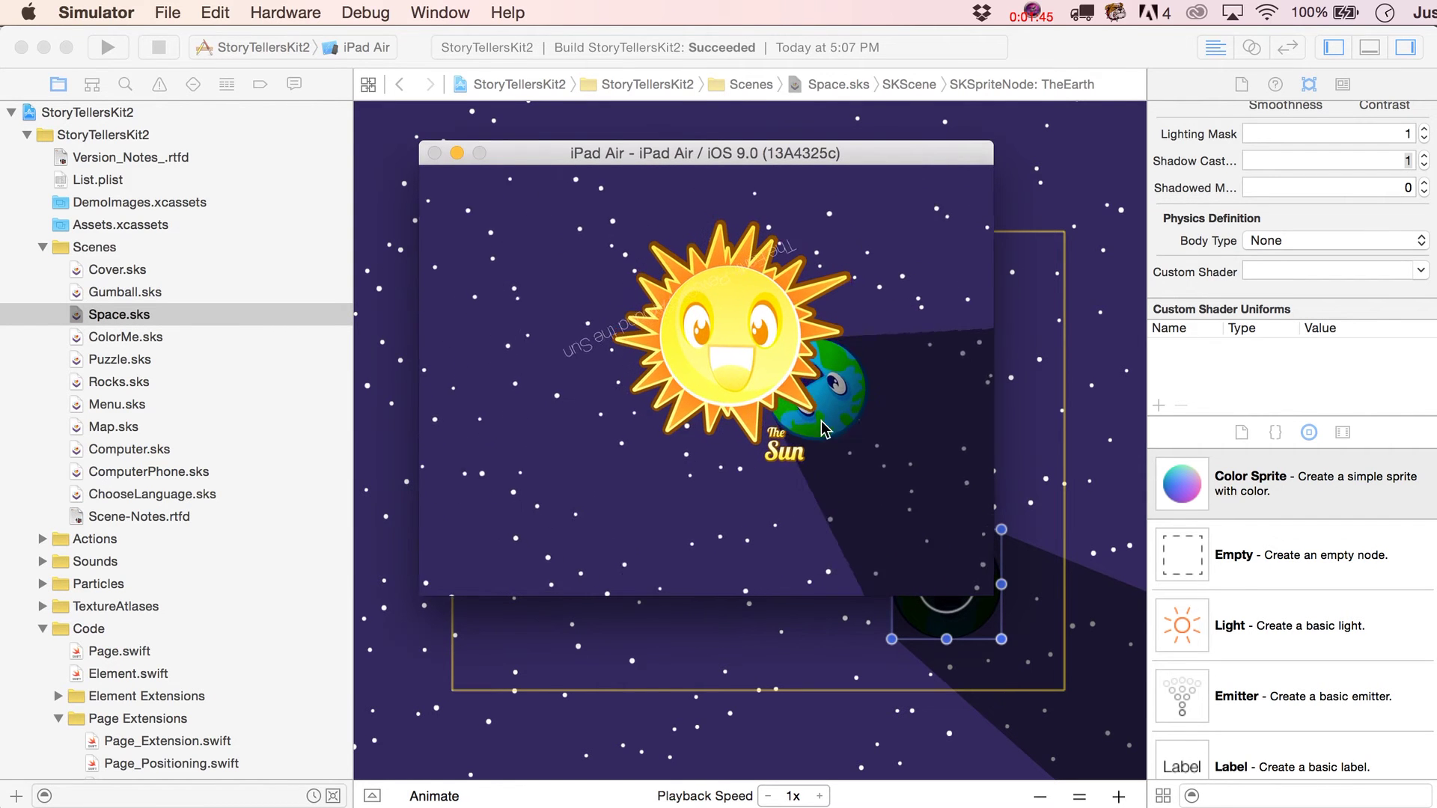
left_click_drag(767, 475, 908, 472)
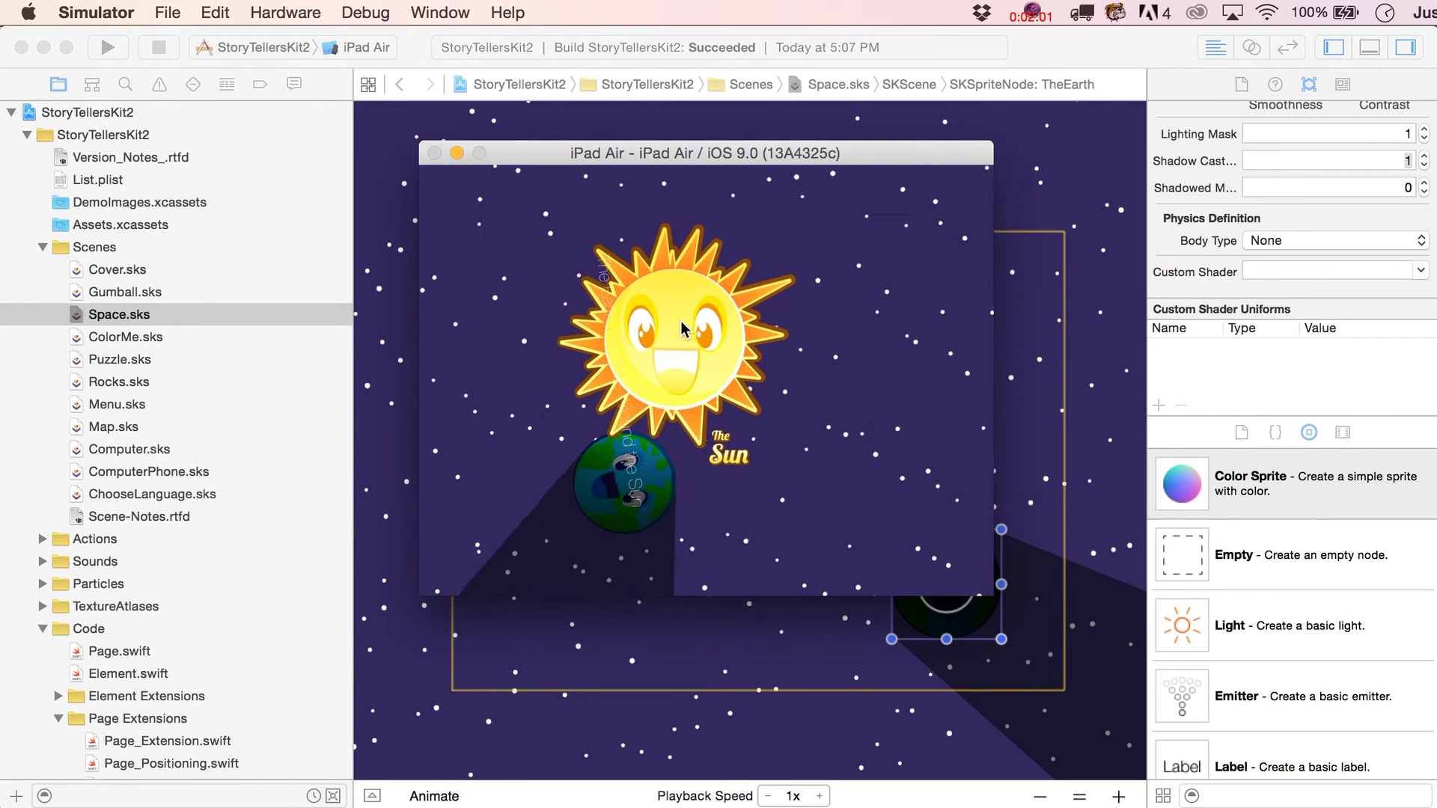
left_click_drag(651, 329, 855, 457)
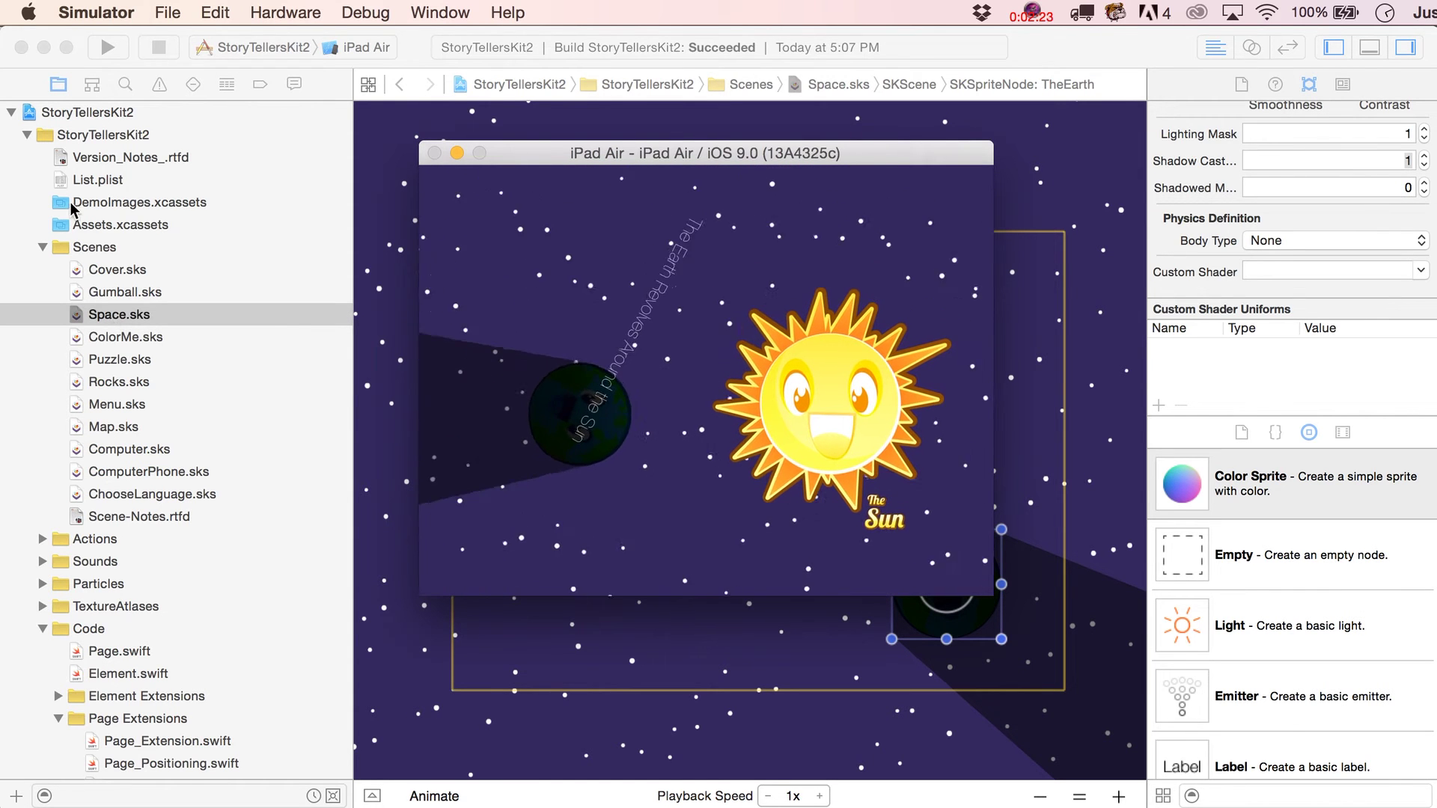
key("super+q")
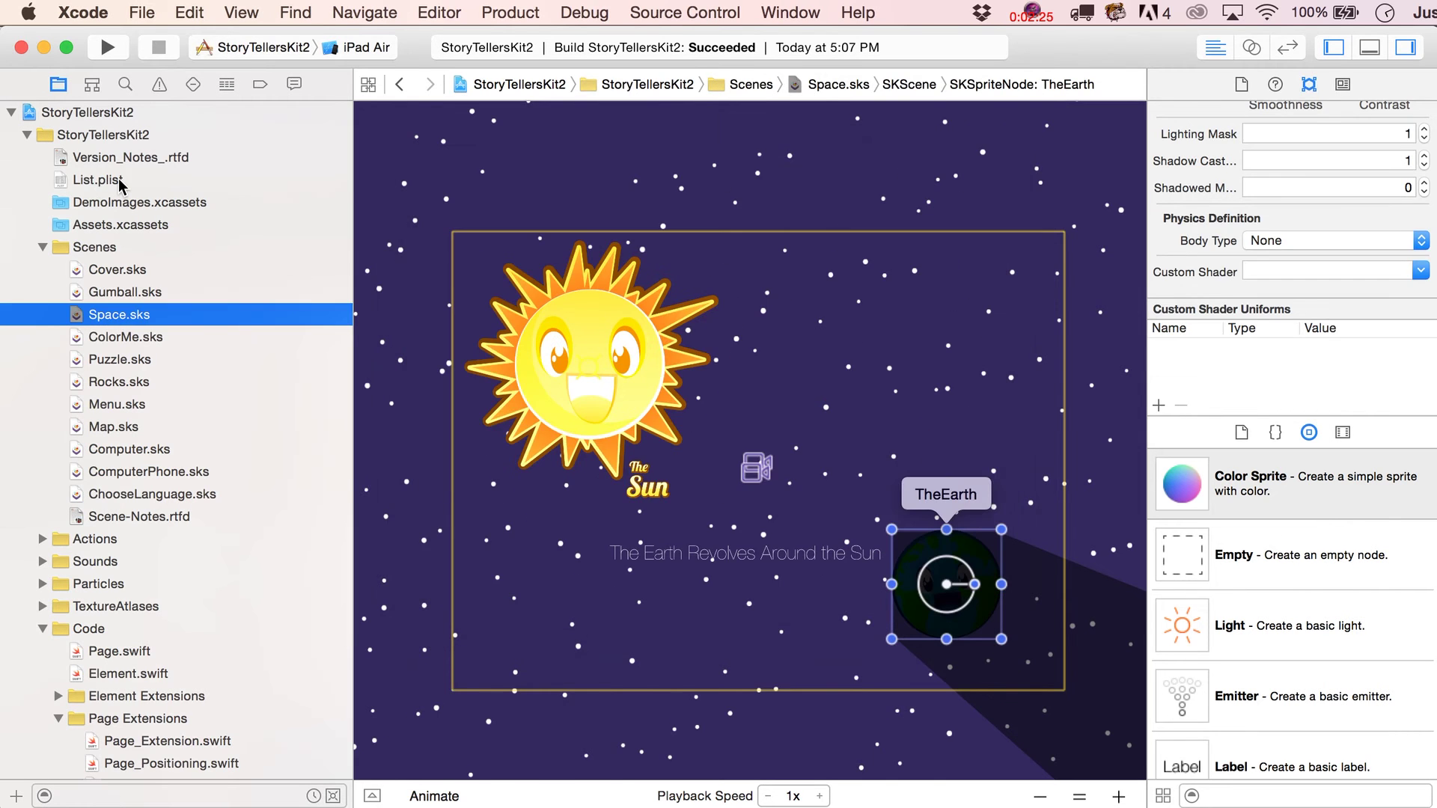
Step: Open List.plist and examine the Sun's TouchEvent and TouchUpEvent entries in the Space page's elements
left_click(120, 181)
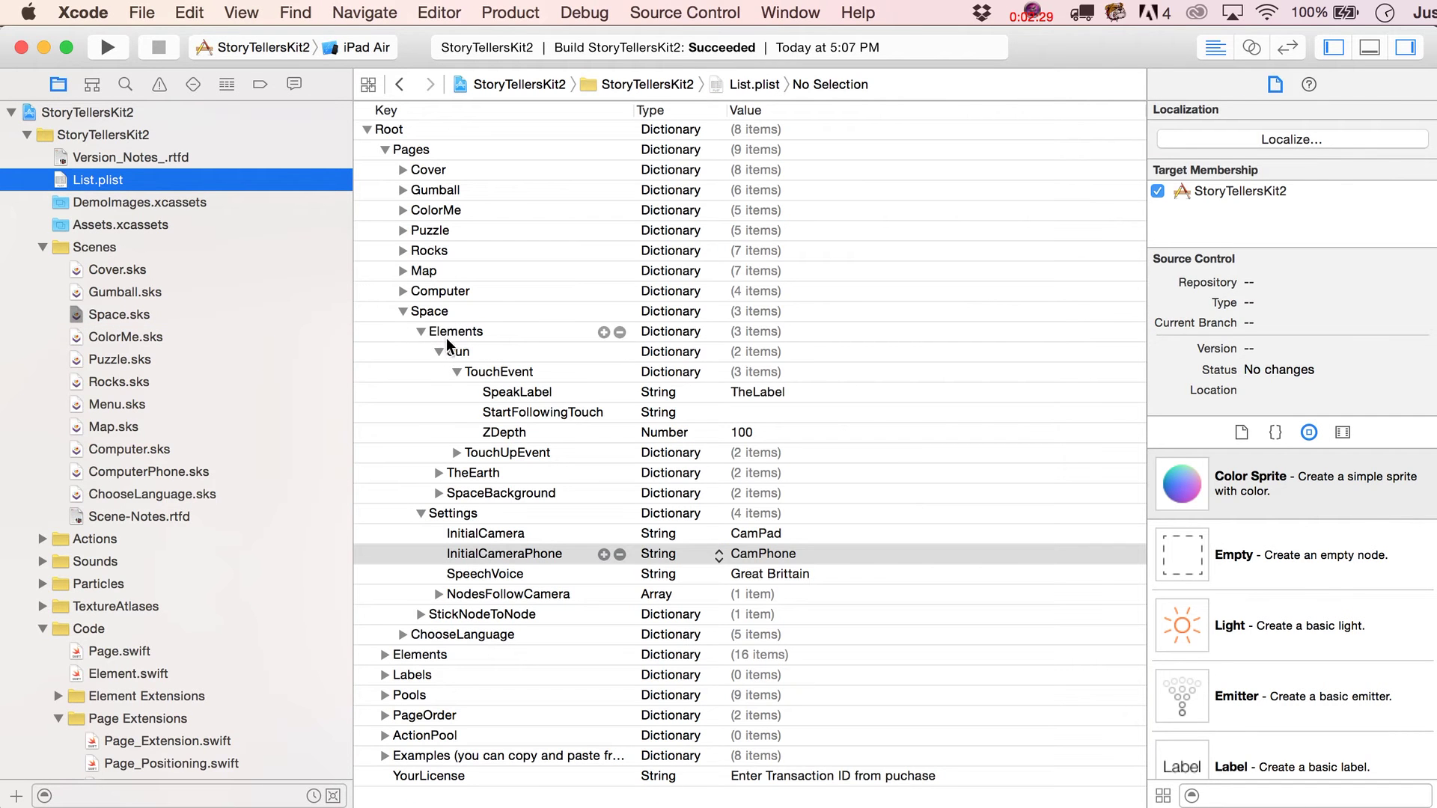
left_click(472, 352)
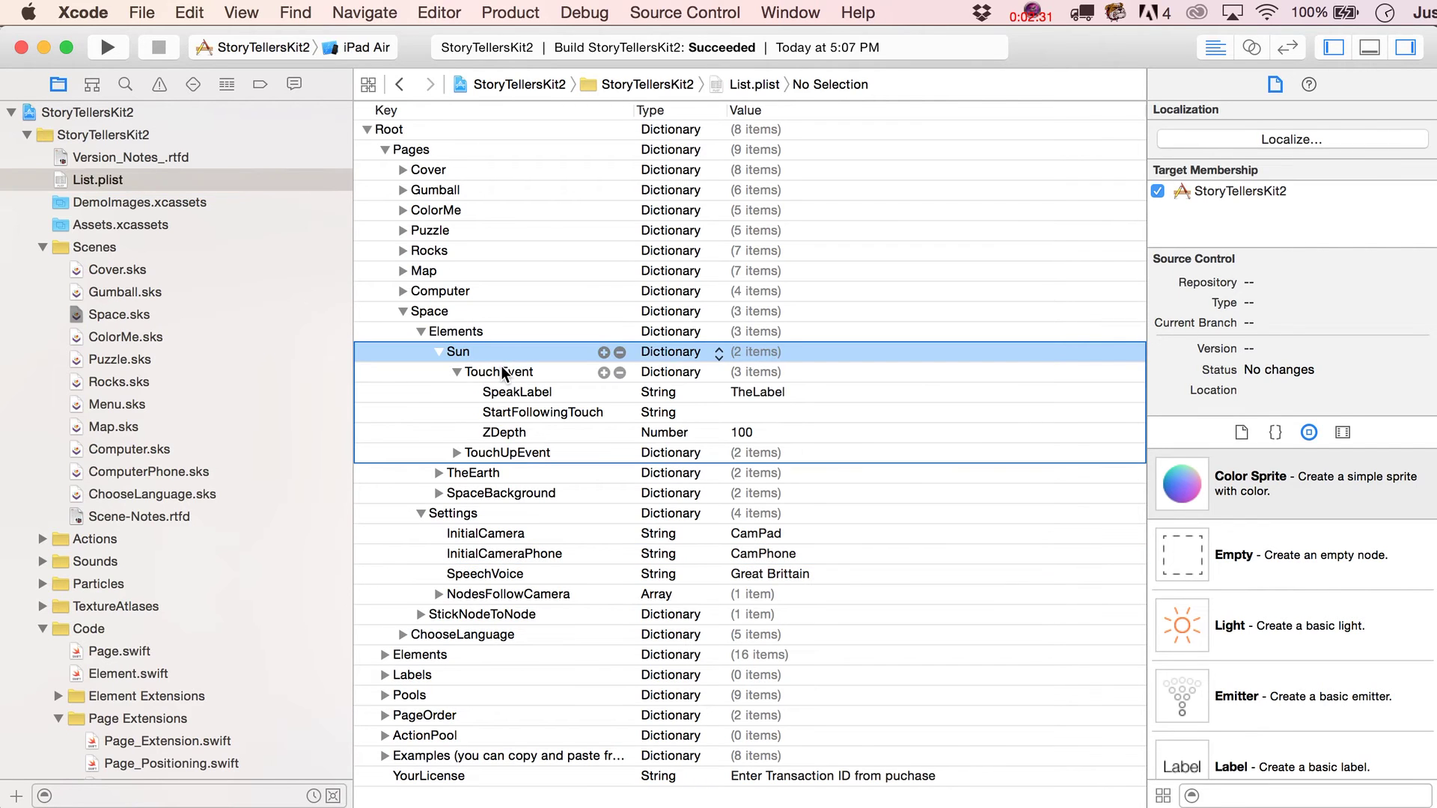
left_click(509, 396)
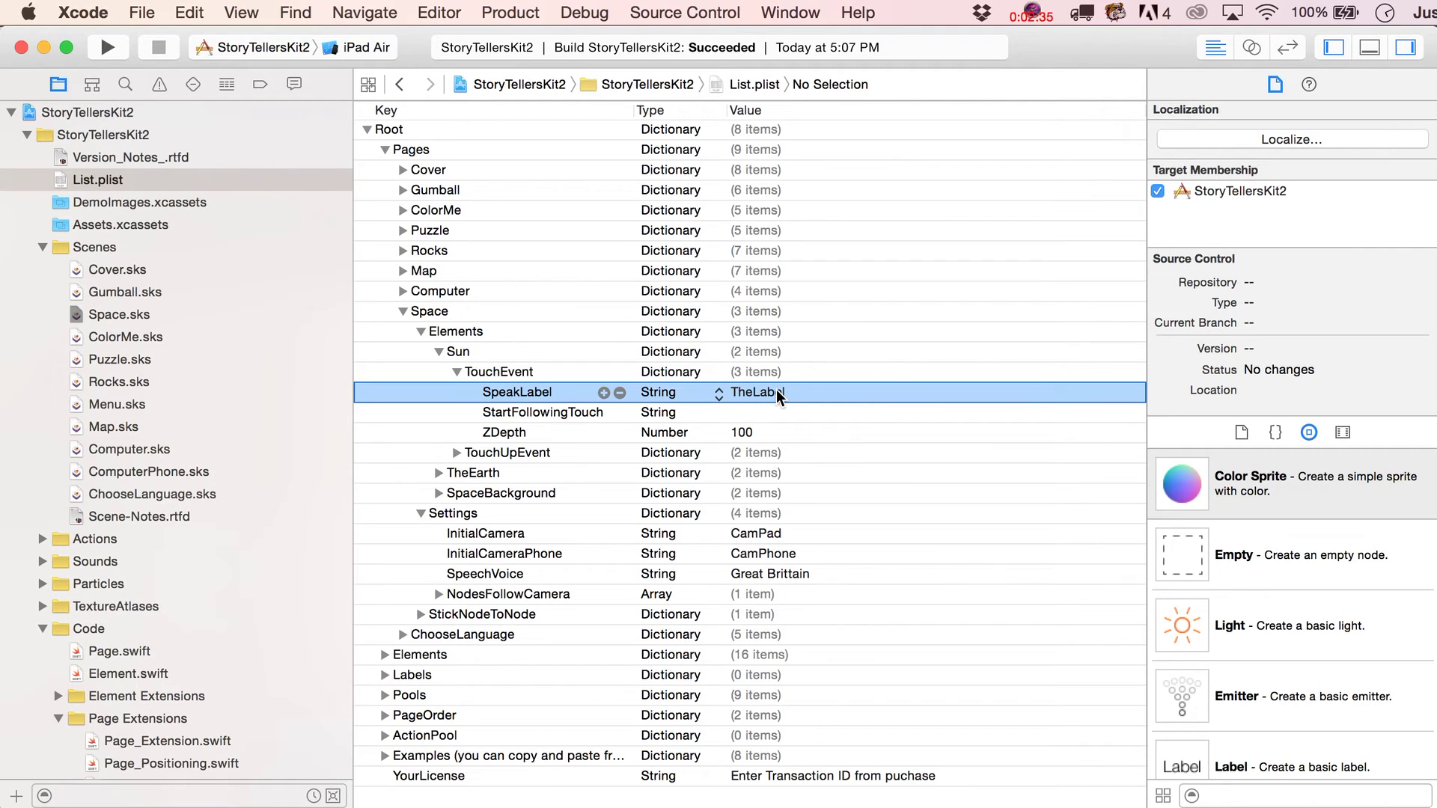
left_click(527, 413)
left_click_drag(632, 112, 732, 112)
left_click(496, 438)
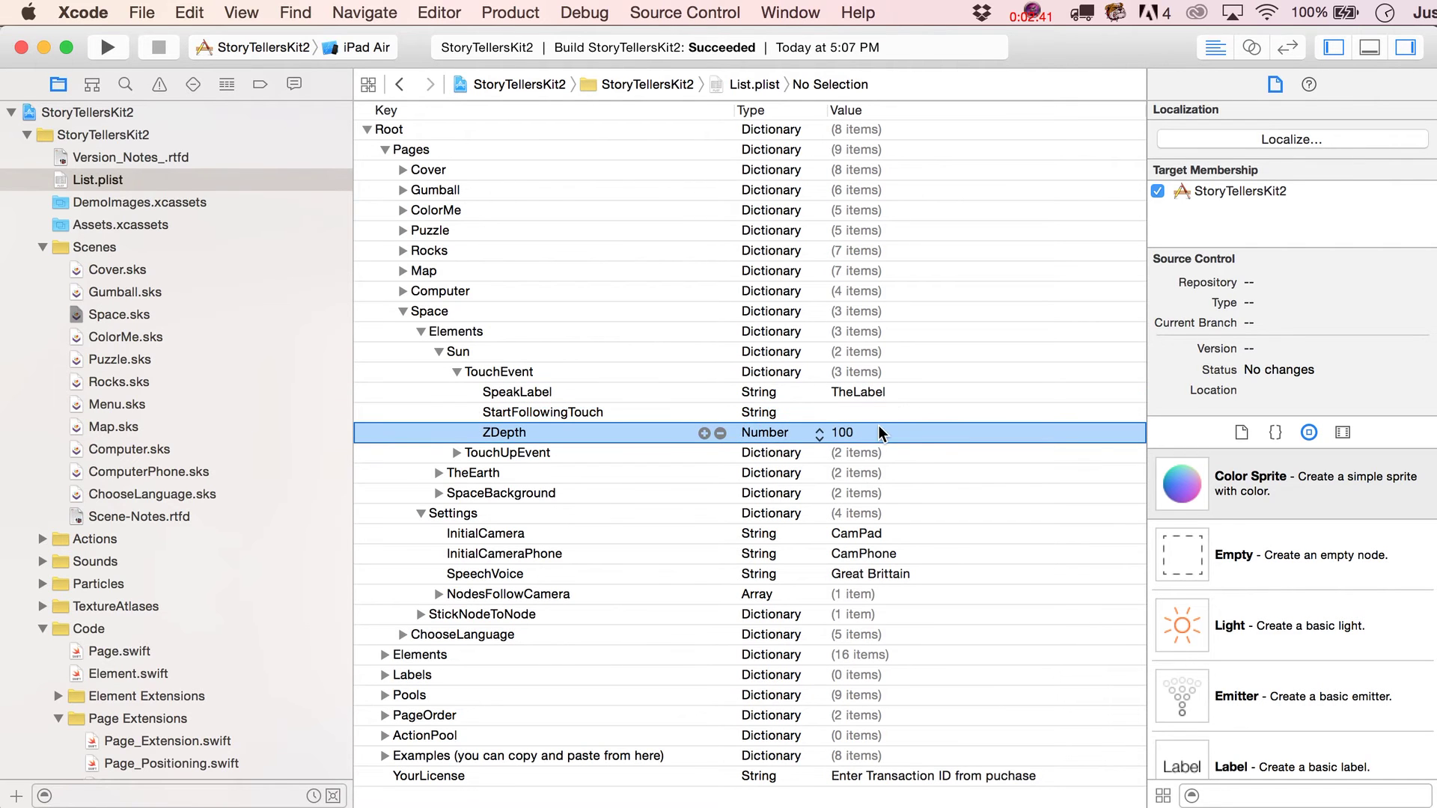
left_click(456, 372)
left_click(456, 392)
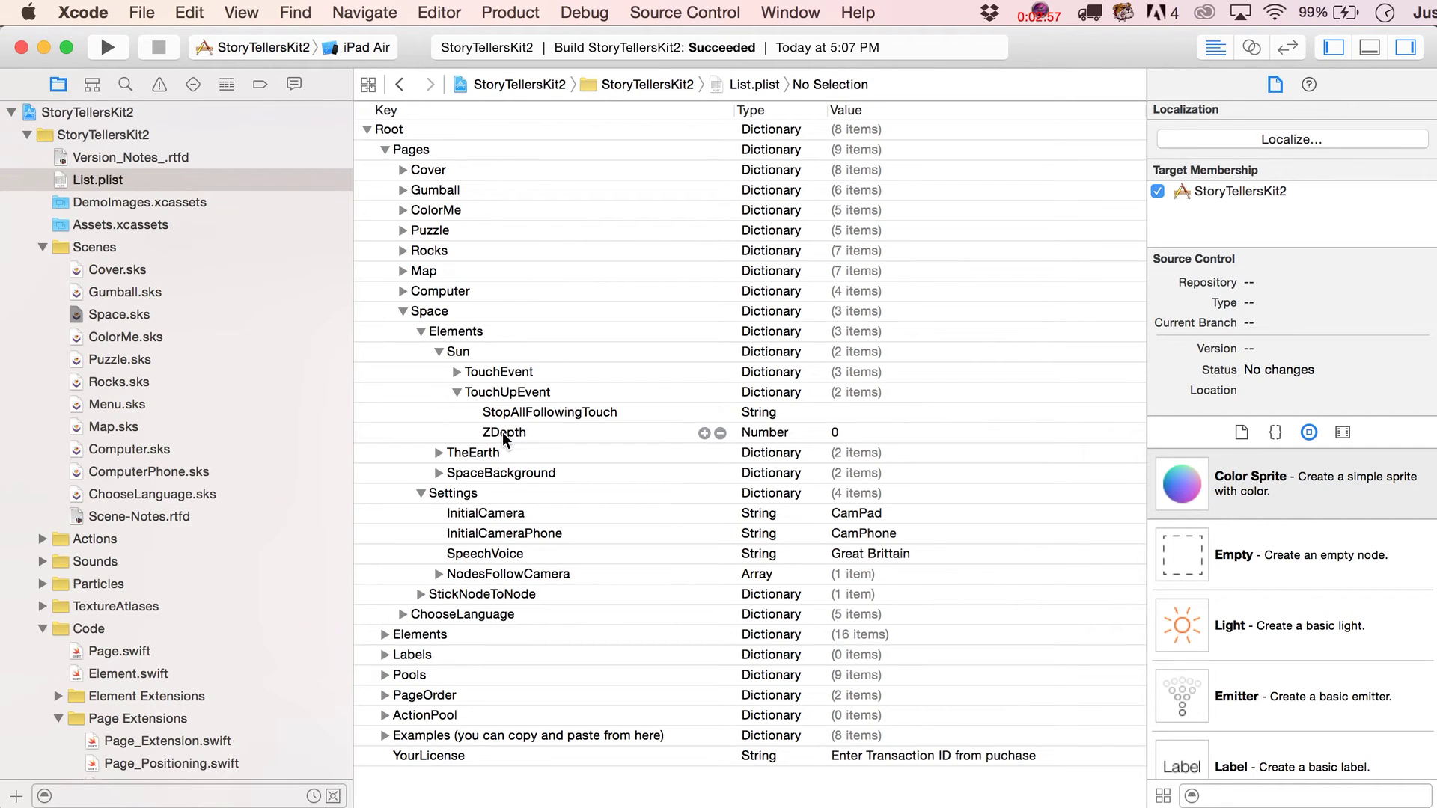
Step: Collapse the Sun entry and examine TheEarth's TouchEvent settings in the Space page's elements
left_click(438, 352)
left_click(438, 372)
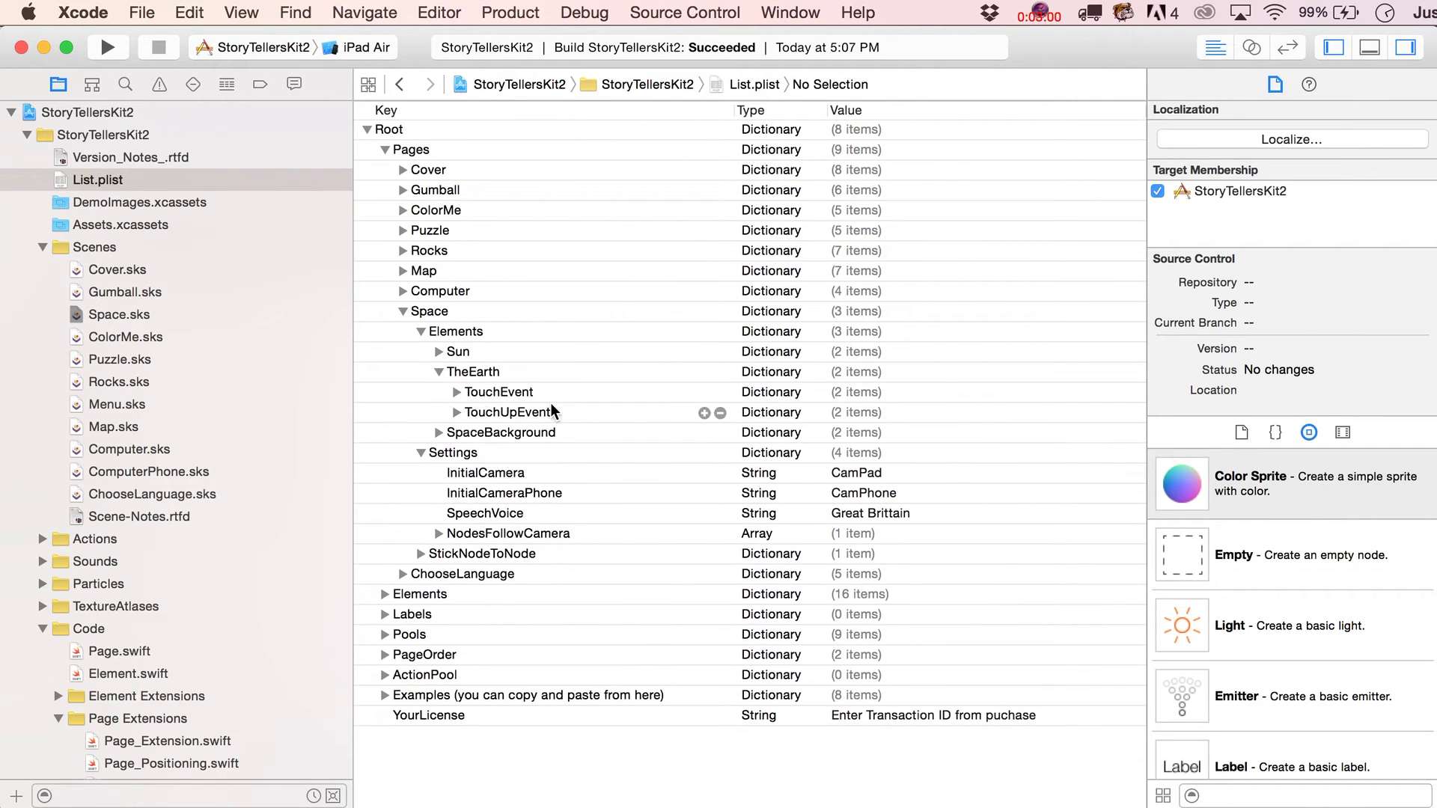
left_click(456, 393)
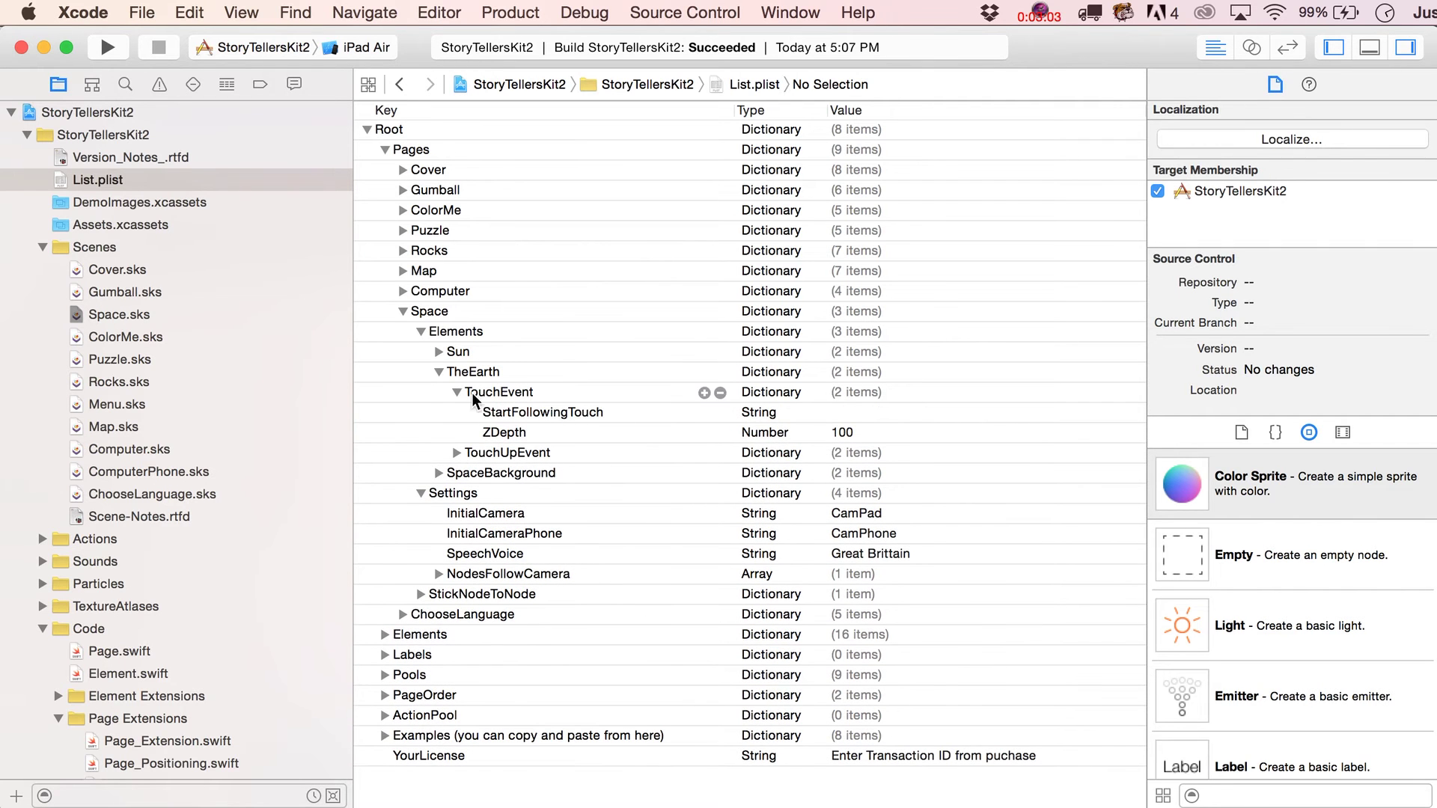
left_click(437, 372)
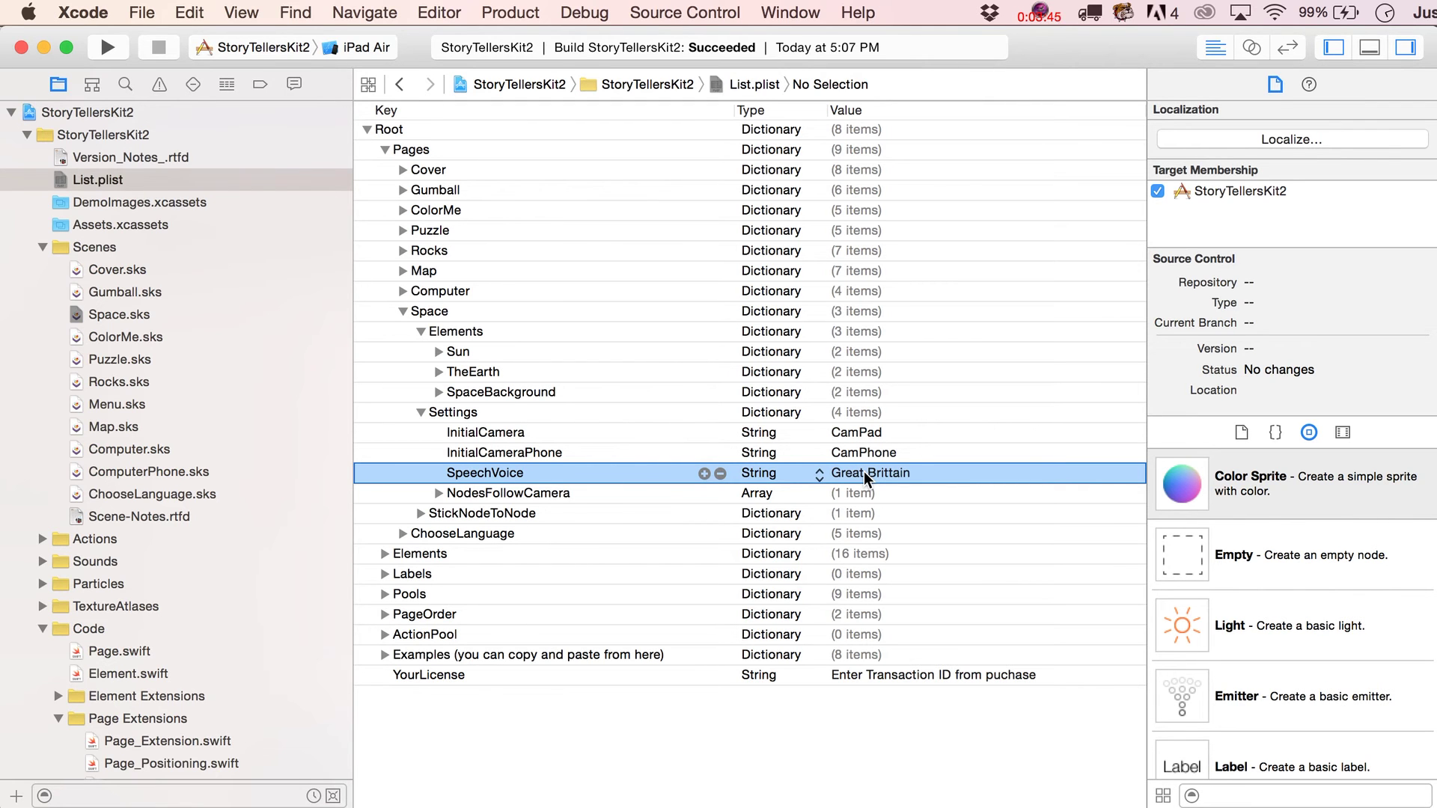
double_click(897, 472)
type("United States")
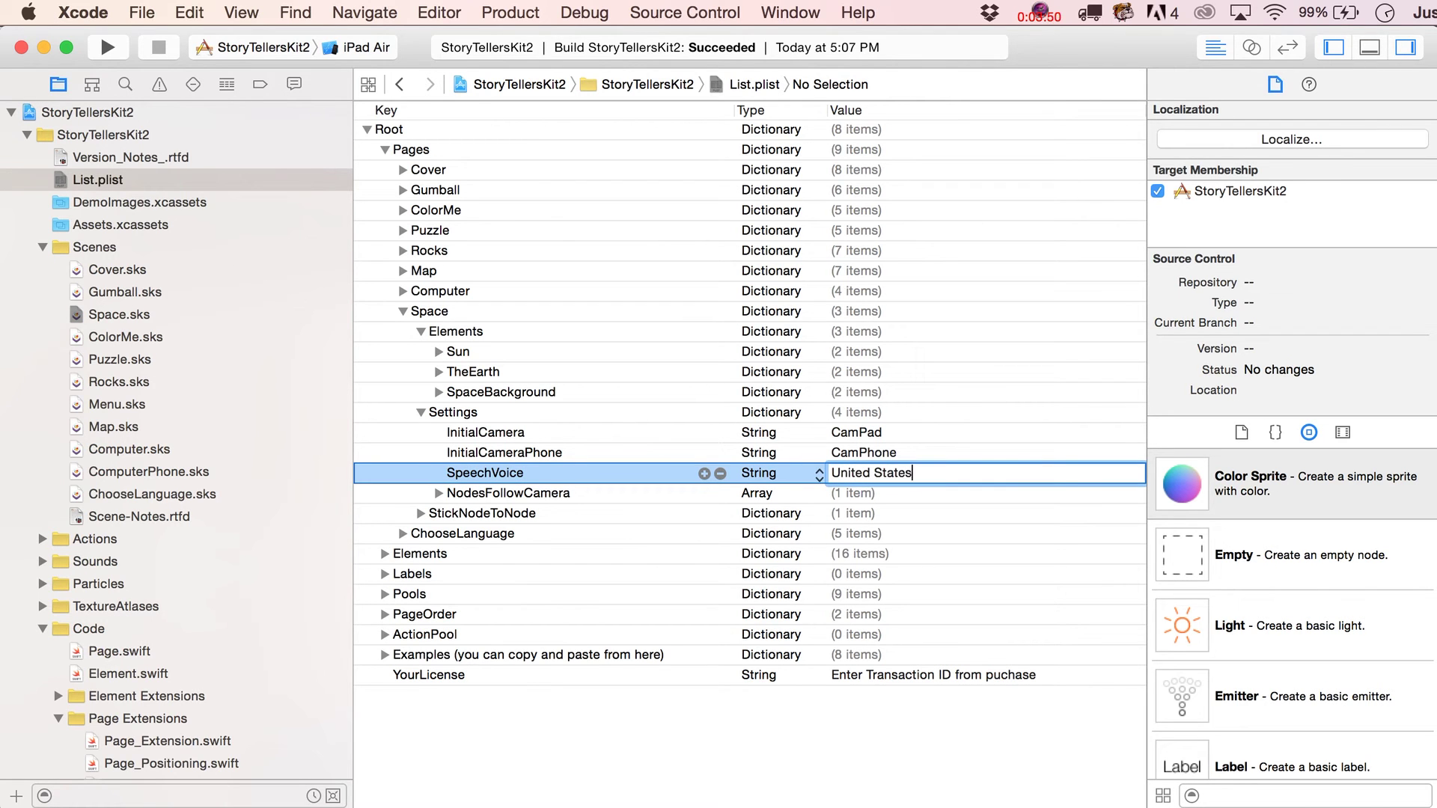
key("Escape")
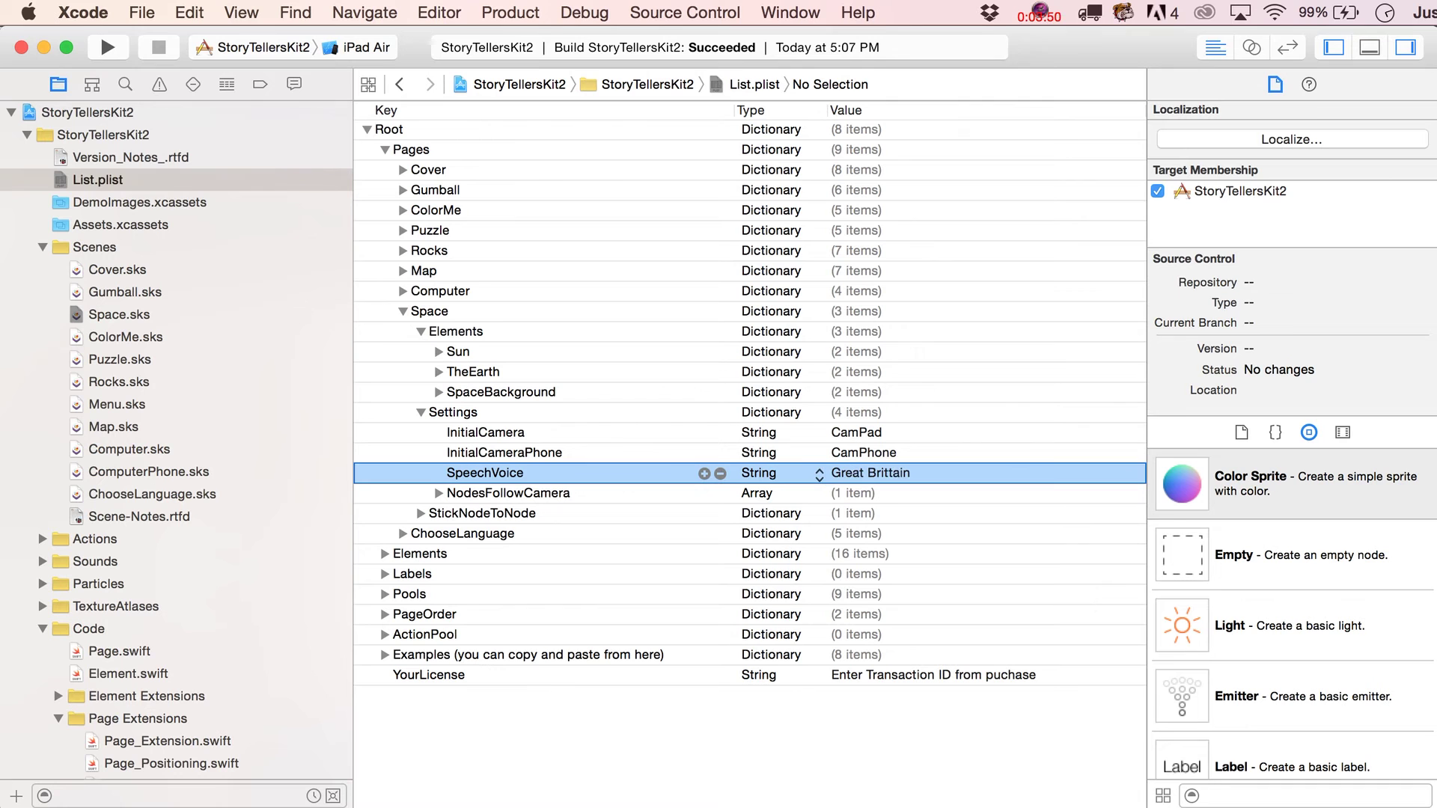
Step: Examine the Space page's NodesFollowCamera array and the StickNode list of the Stuff to Sun entry under StickNodeToNode
left_click(437, 493)
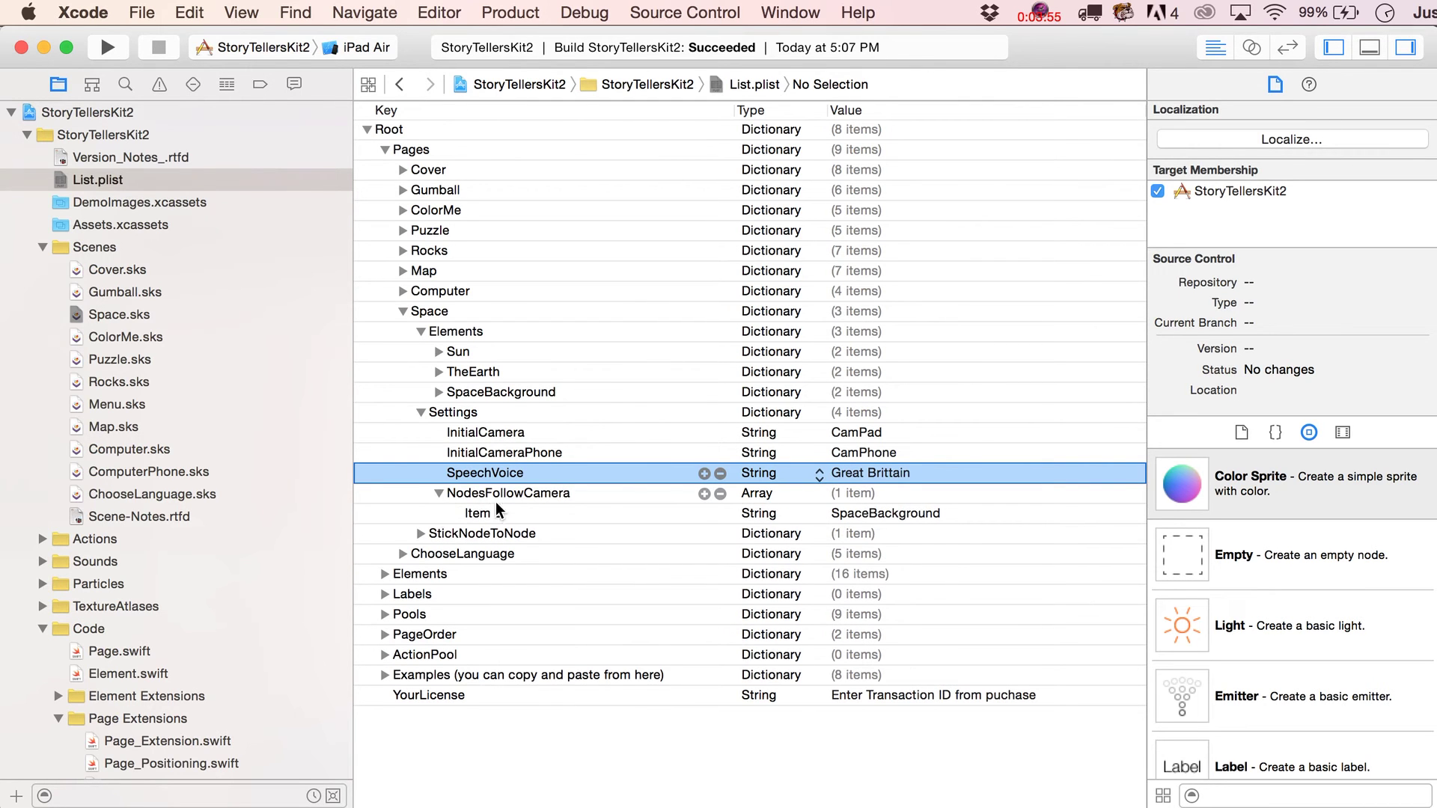
left_click(438, 493)
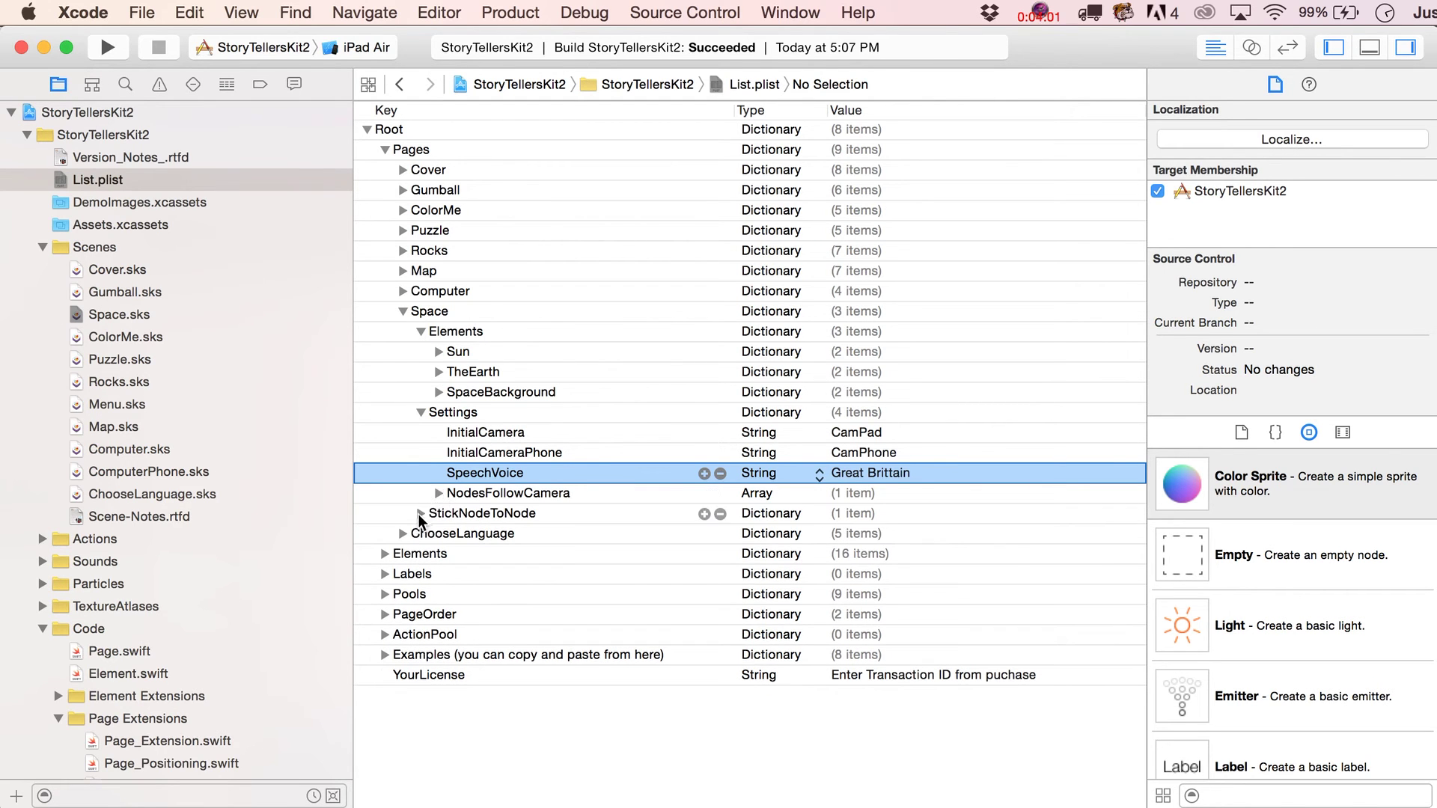
left_click(420, 514)
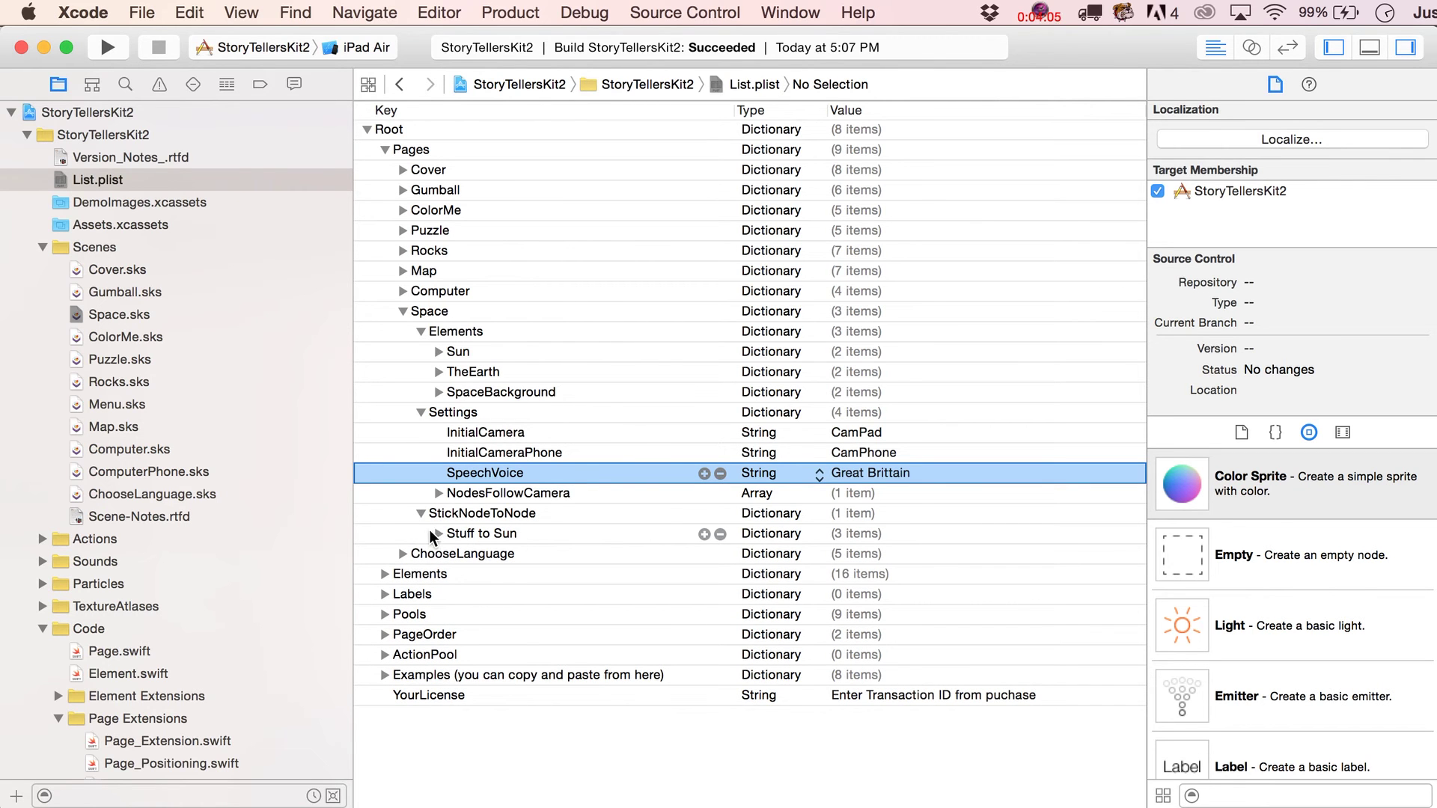
left_click(439, 533)
left_click(479, 531)
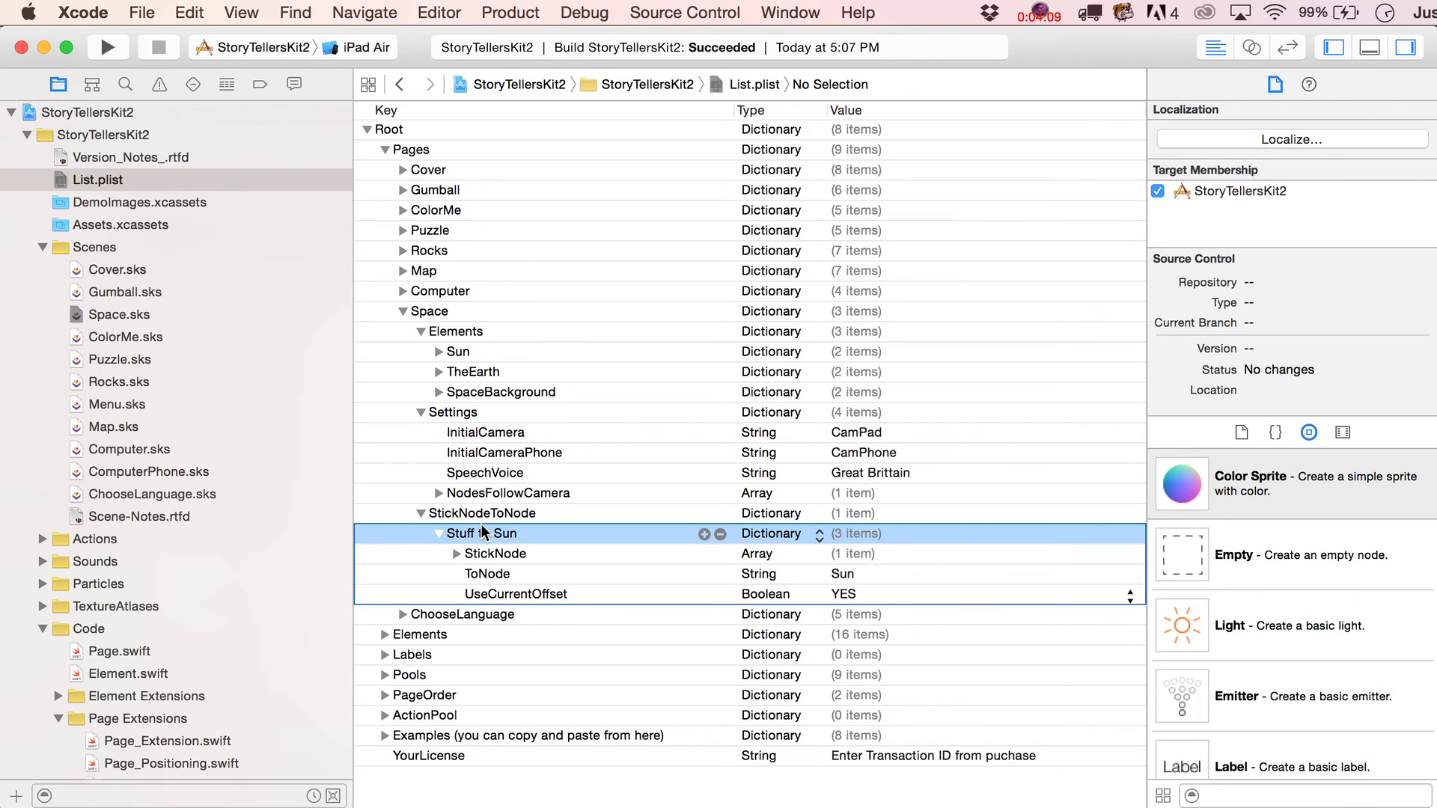
left_click(457, 553)
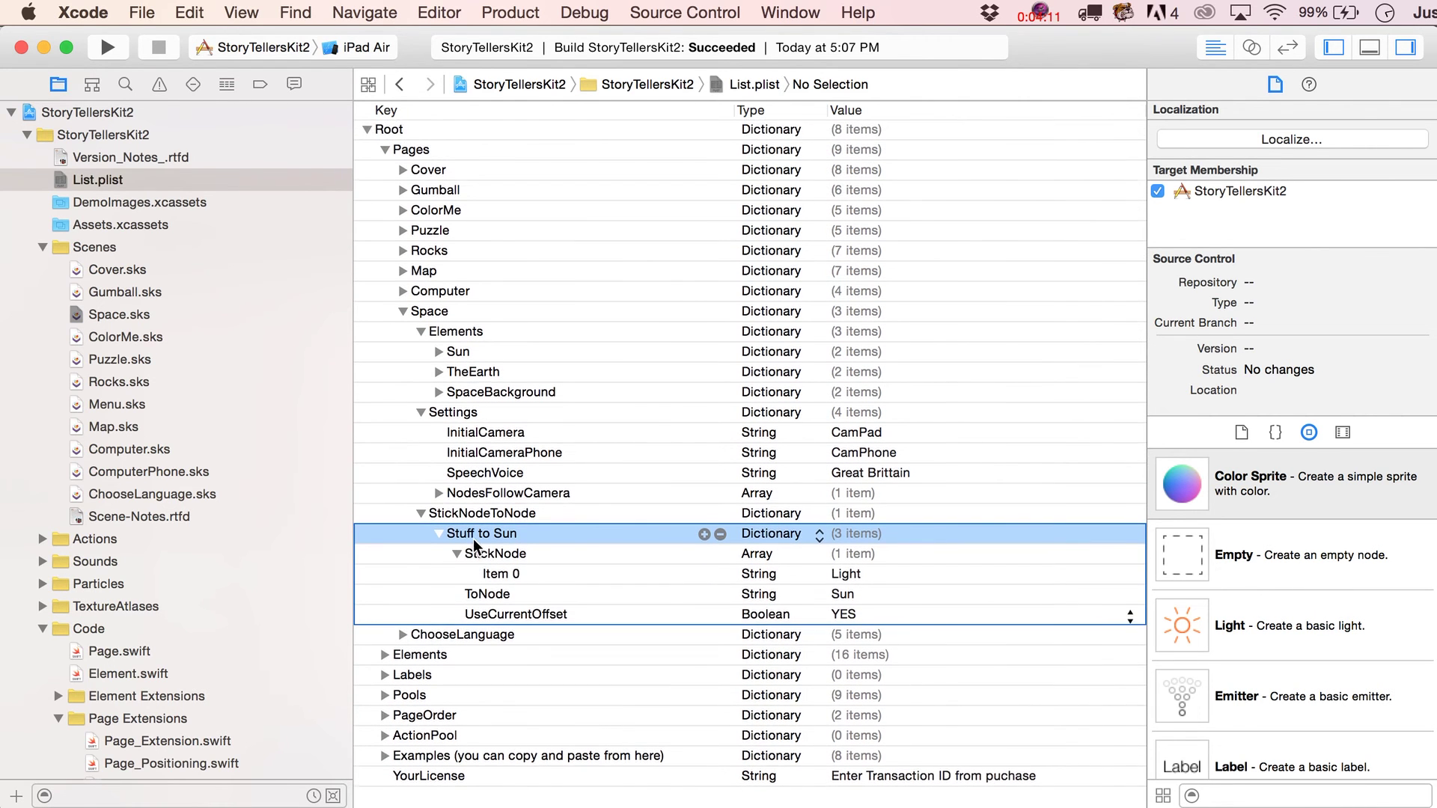
Step: Examine the StickNode item and ToNode value of the Stuff to Sun entry, and collapse StickNodeToNode and the Space page
left_click(496, 572)
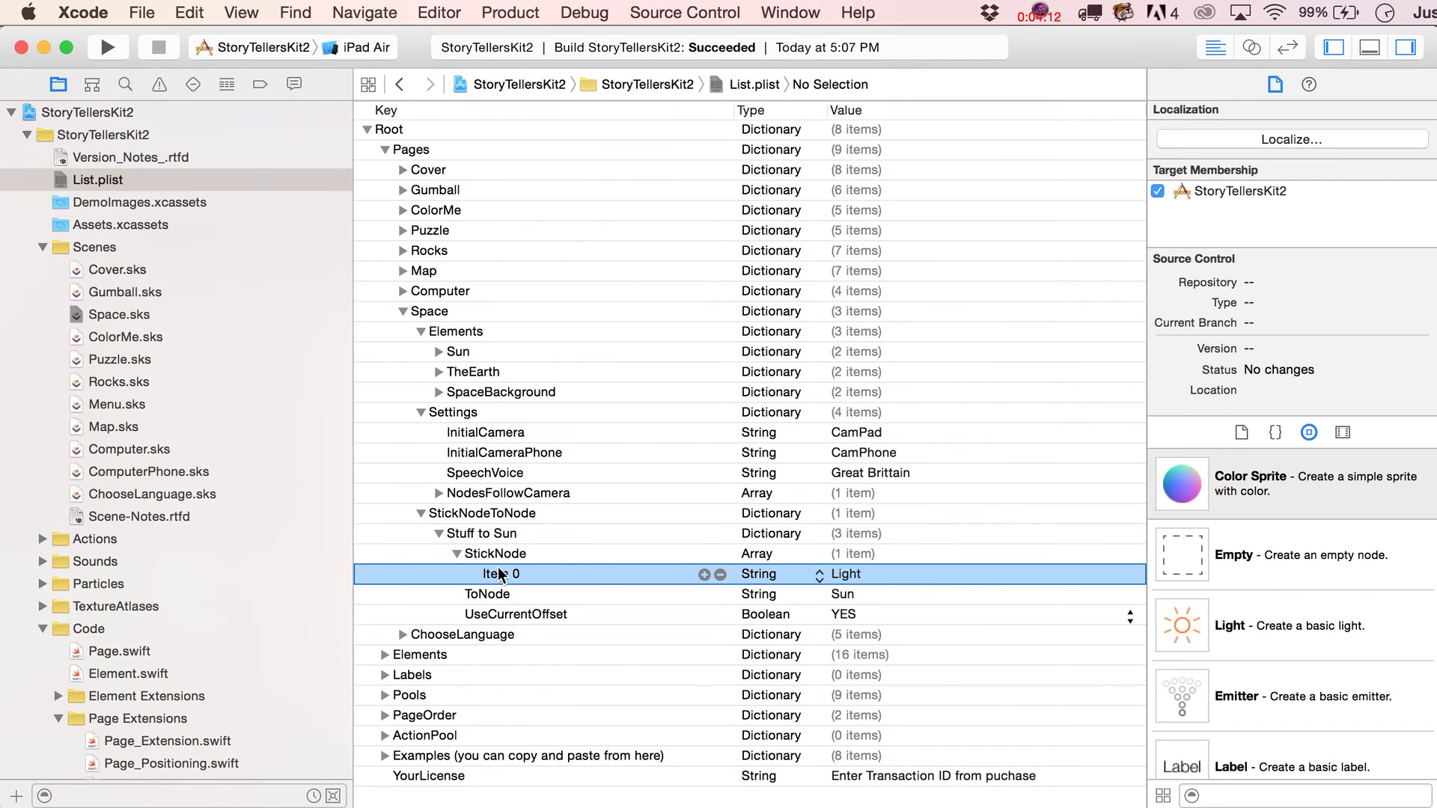
left_click(842, 597)
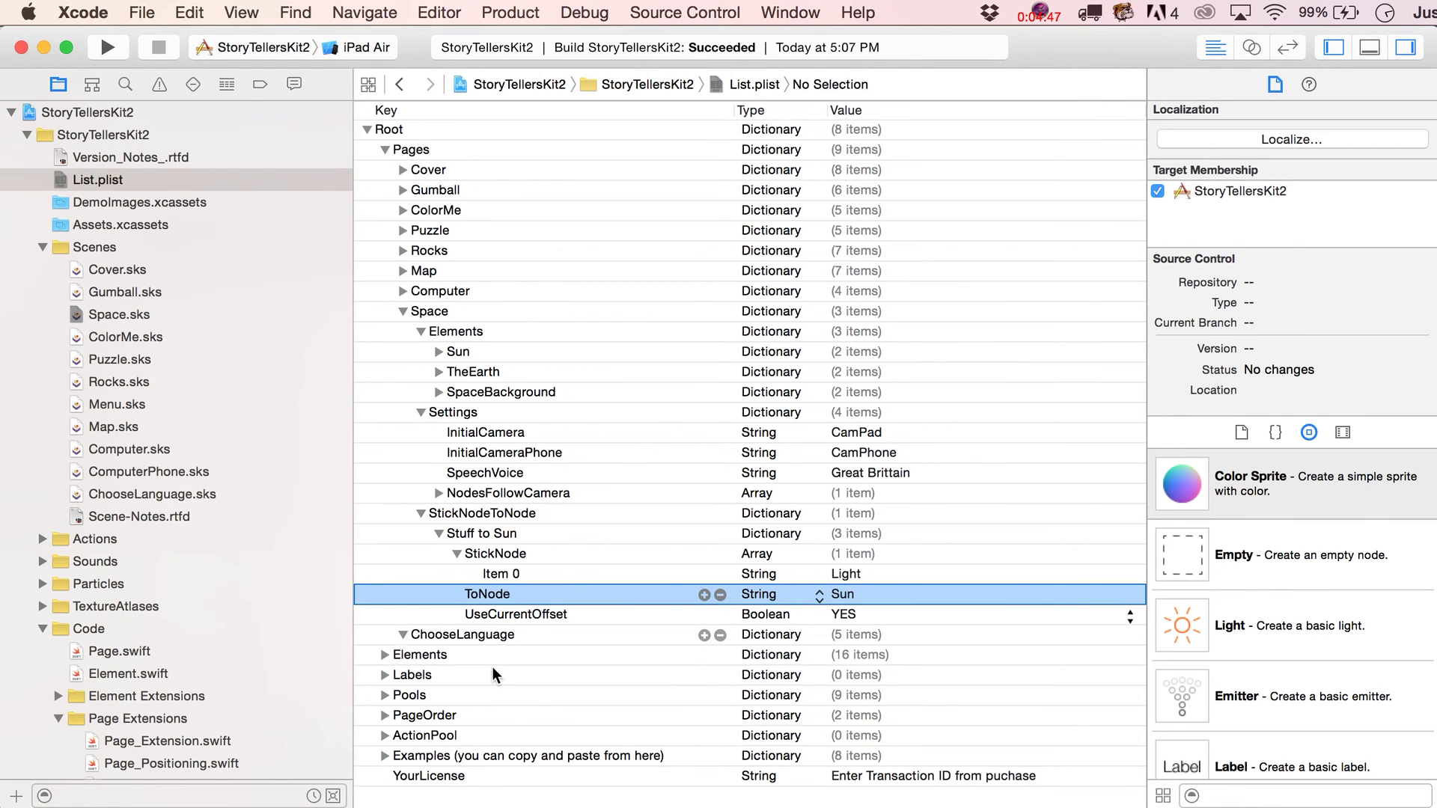
left_click(402, 635)
left_click(472, 635)
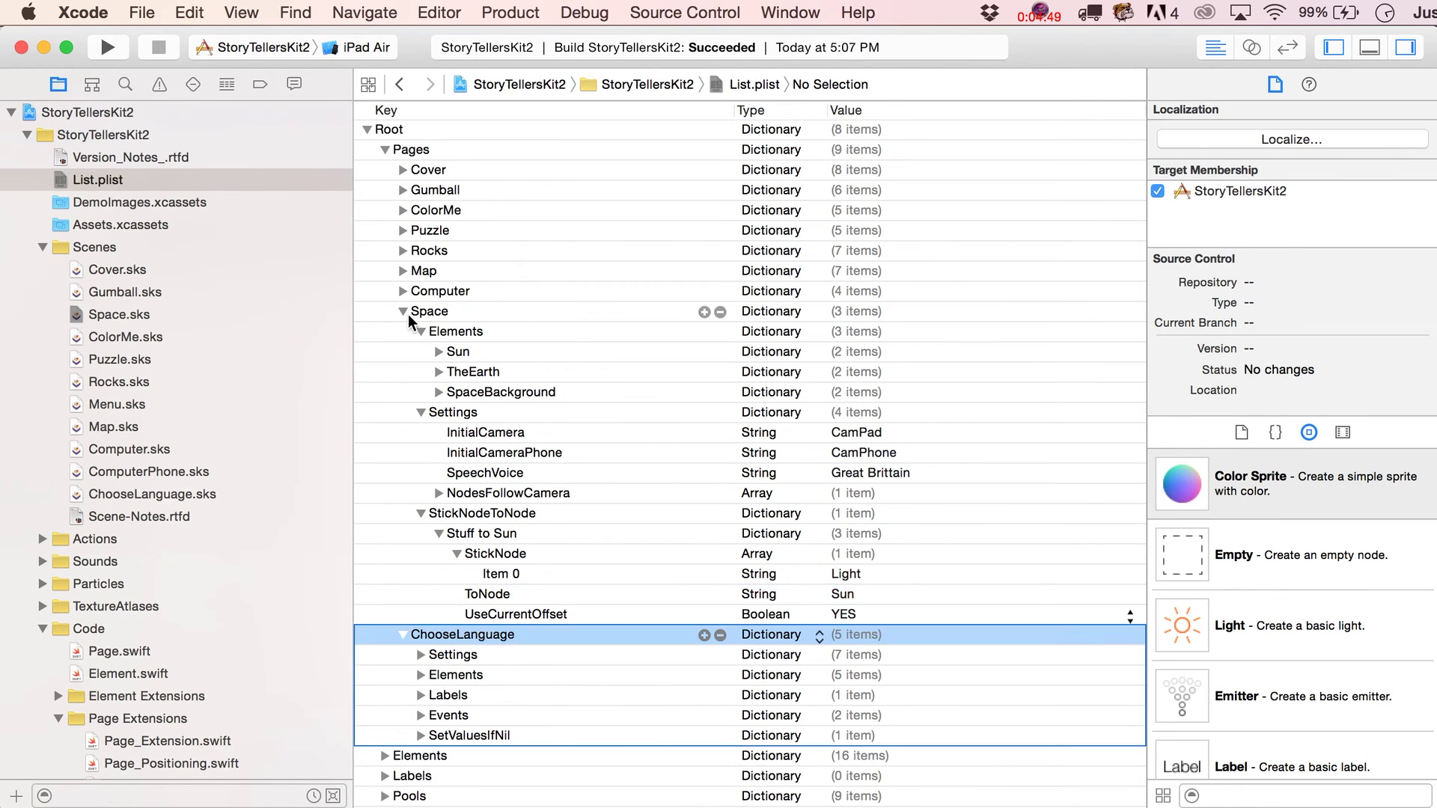
left_click(402, 635)
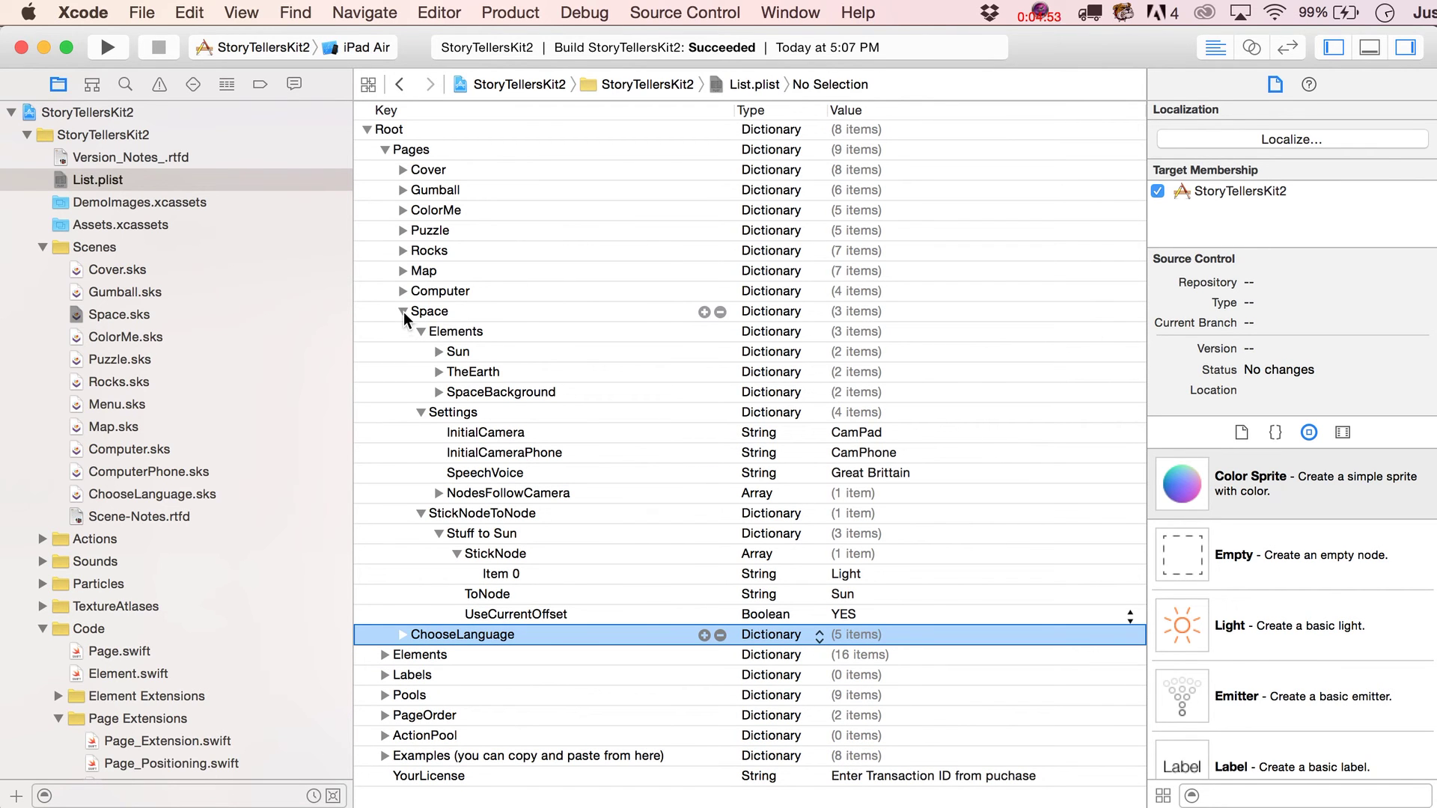
left_click(420, 514)
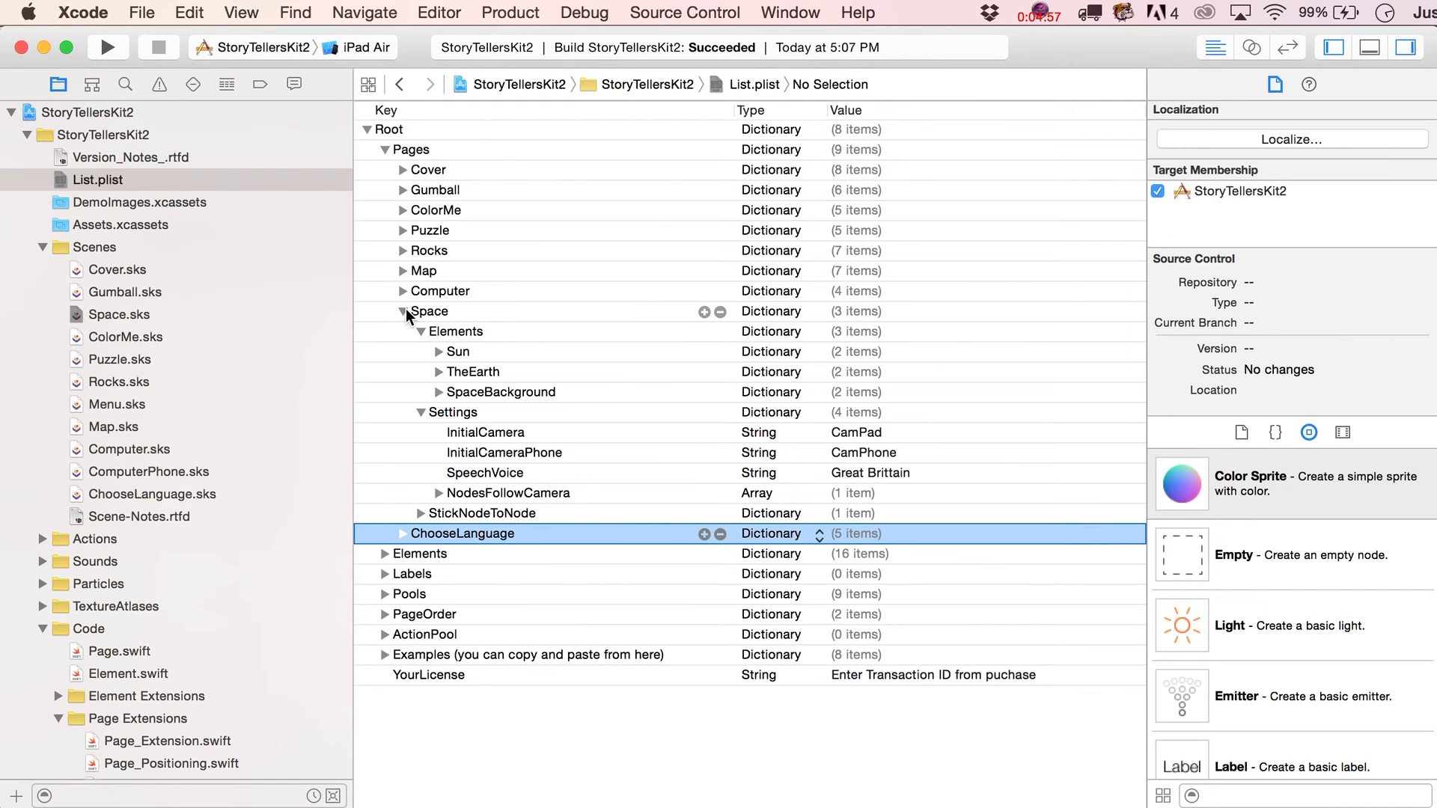
left_click(404, 312)
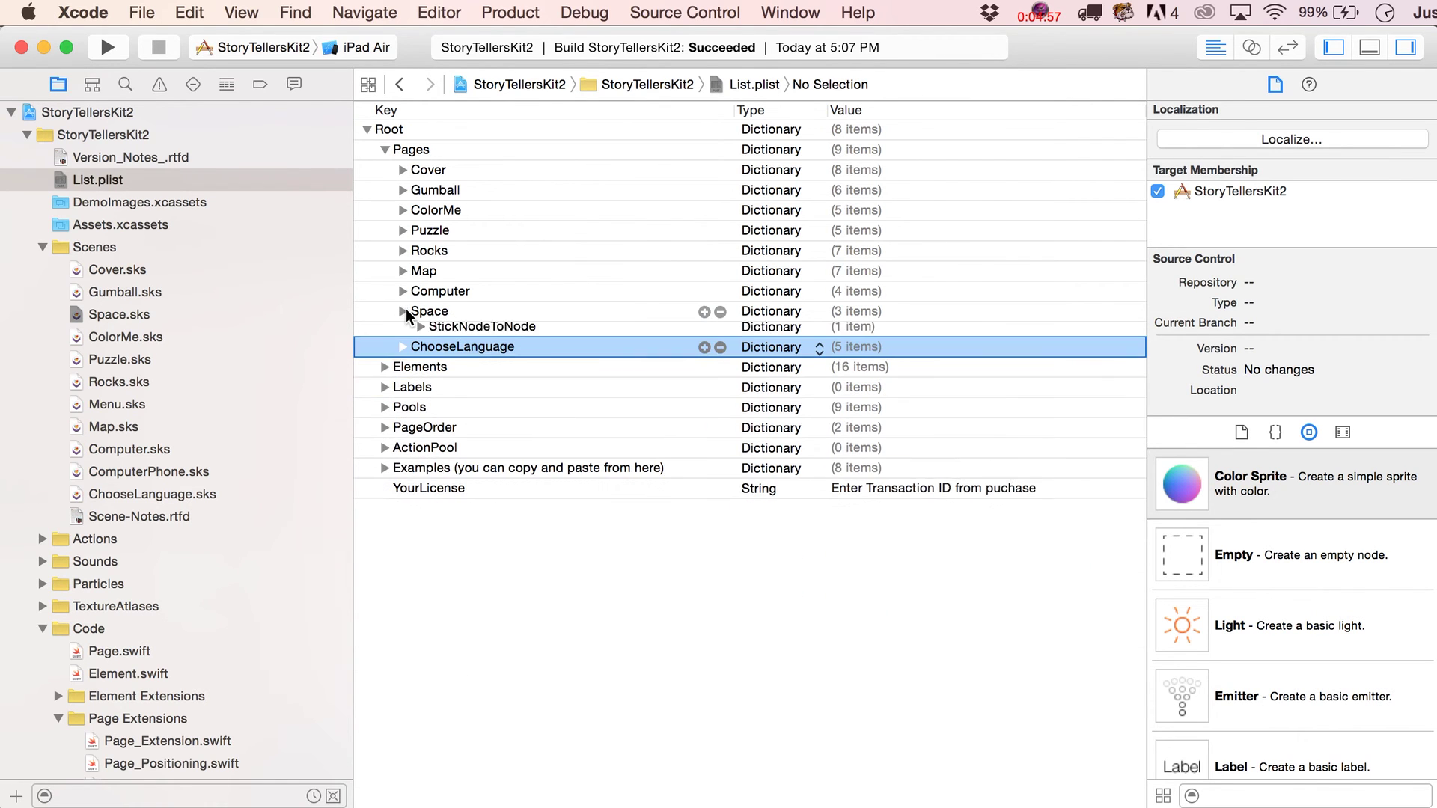
Step: Open Space.sks and preview the SpaceBackground and Sun Rotate actions by animating the scene, returning it to layout mode
left_click(110, 314)
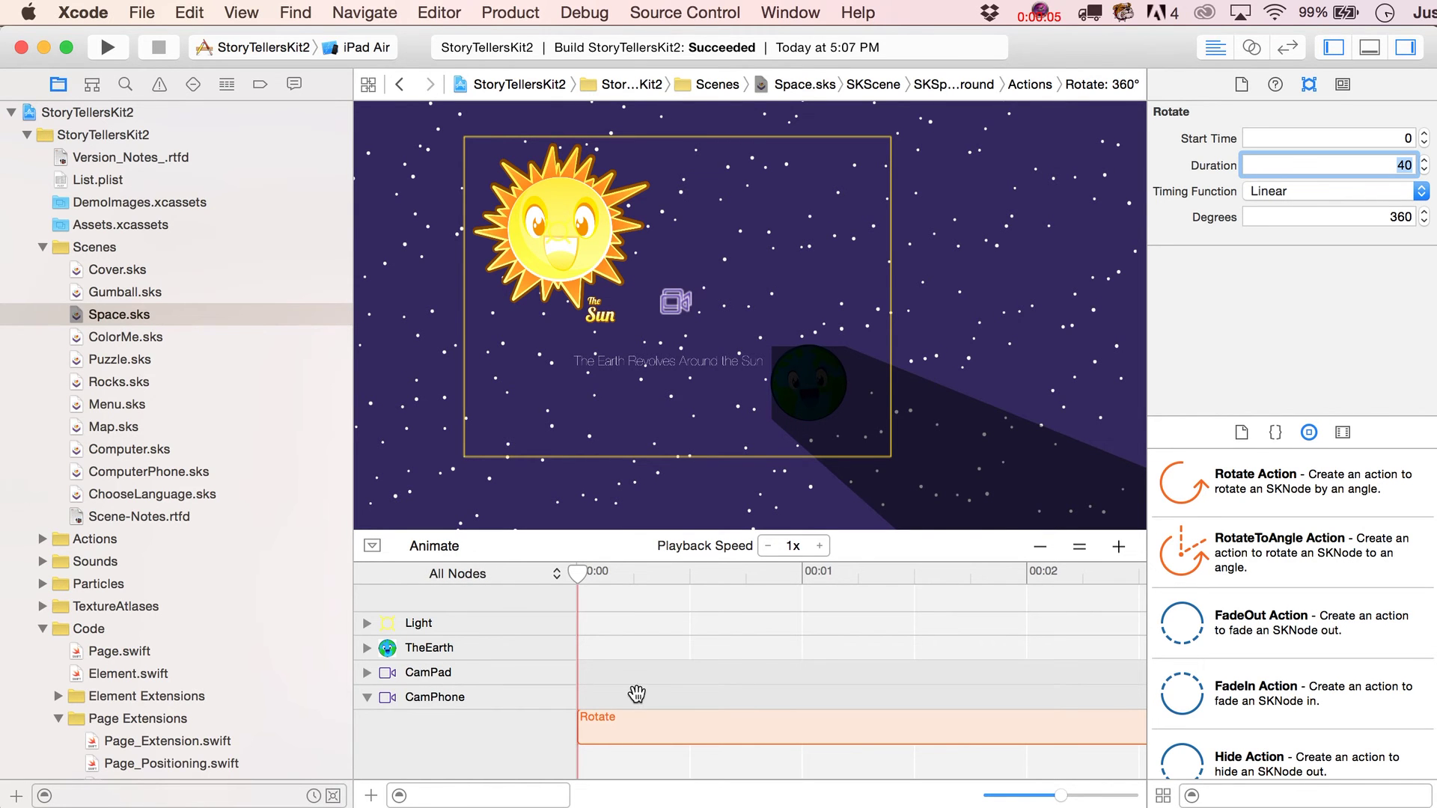
scroll(639, 693, "up", 5)
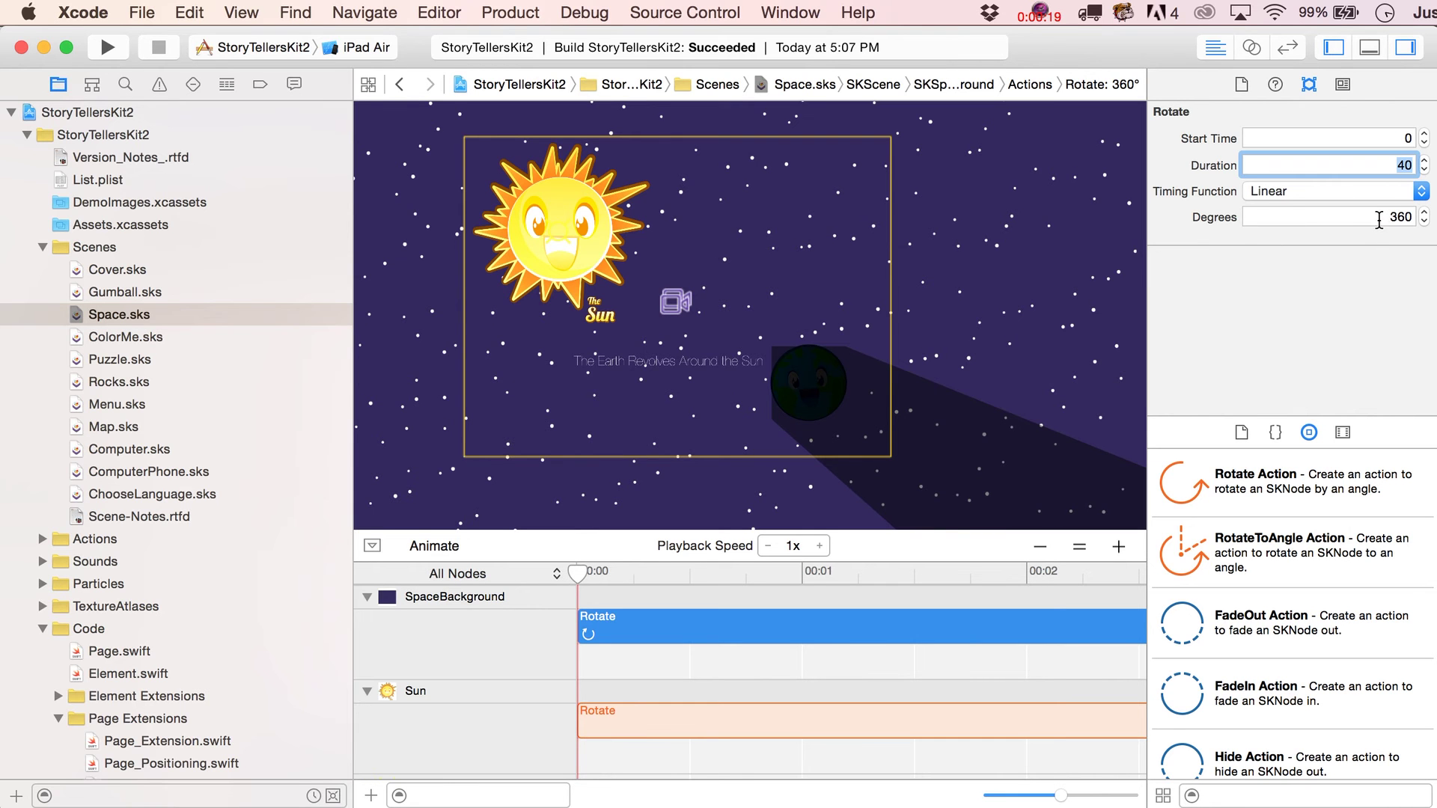
left_click(425, 553)
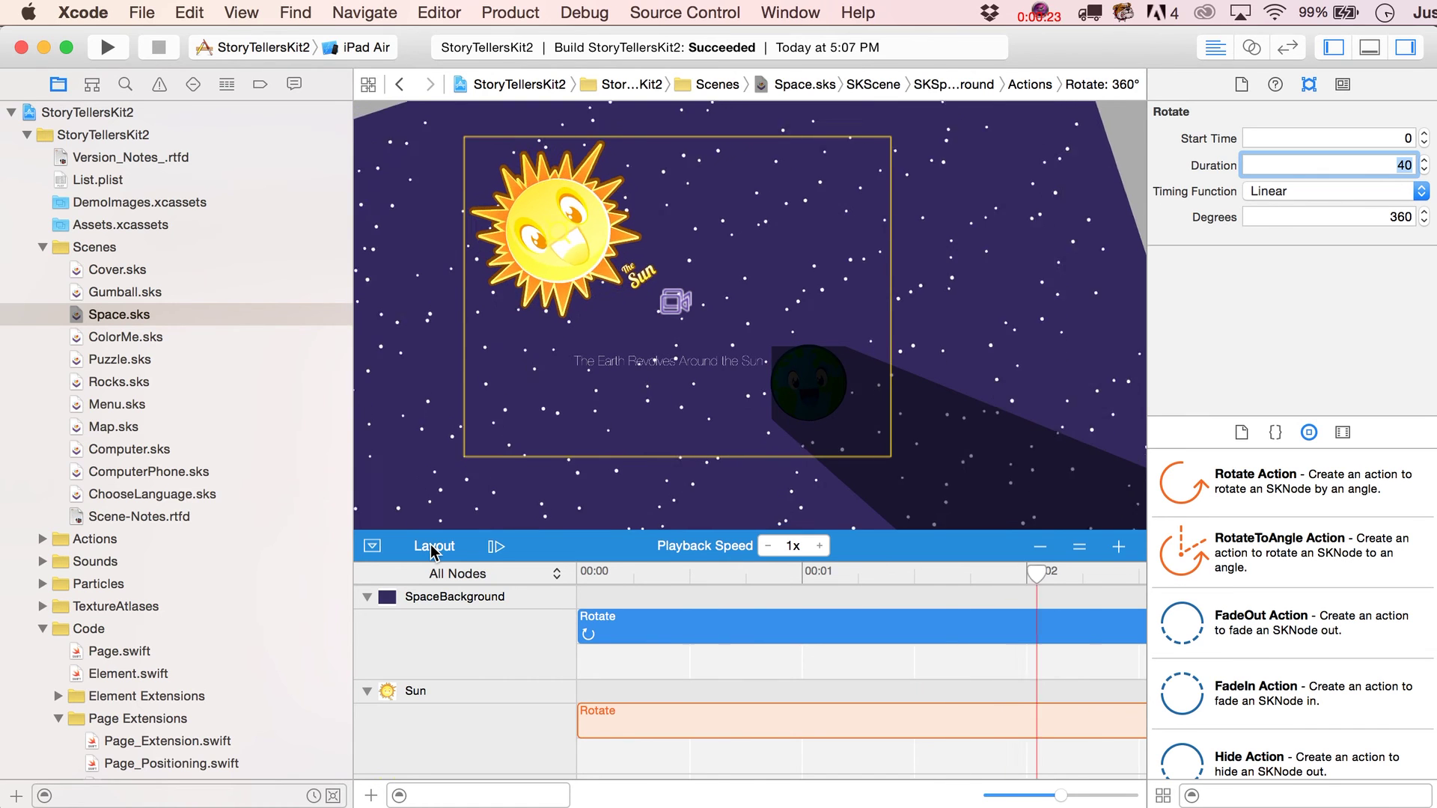
left_click(432, 550)
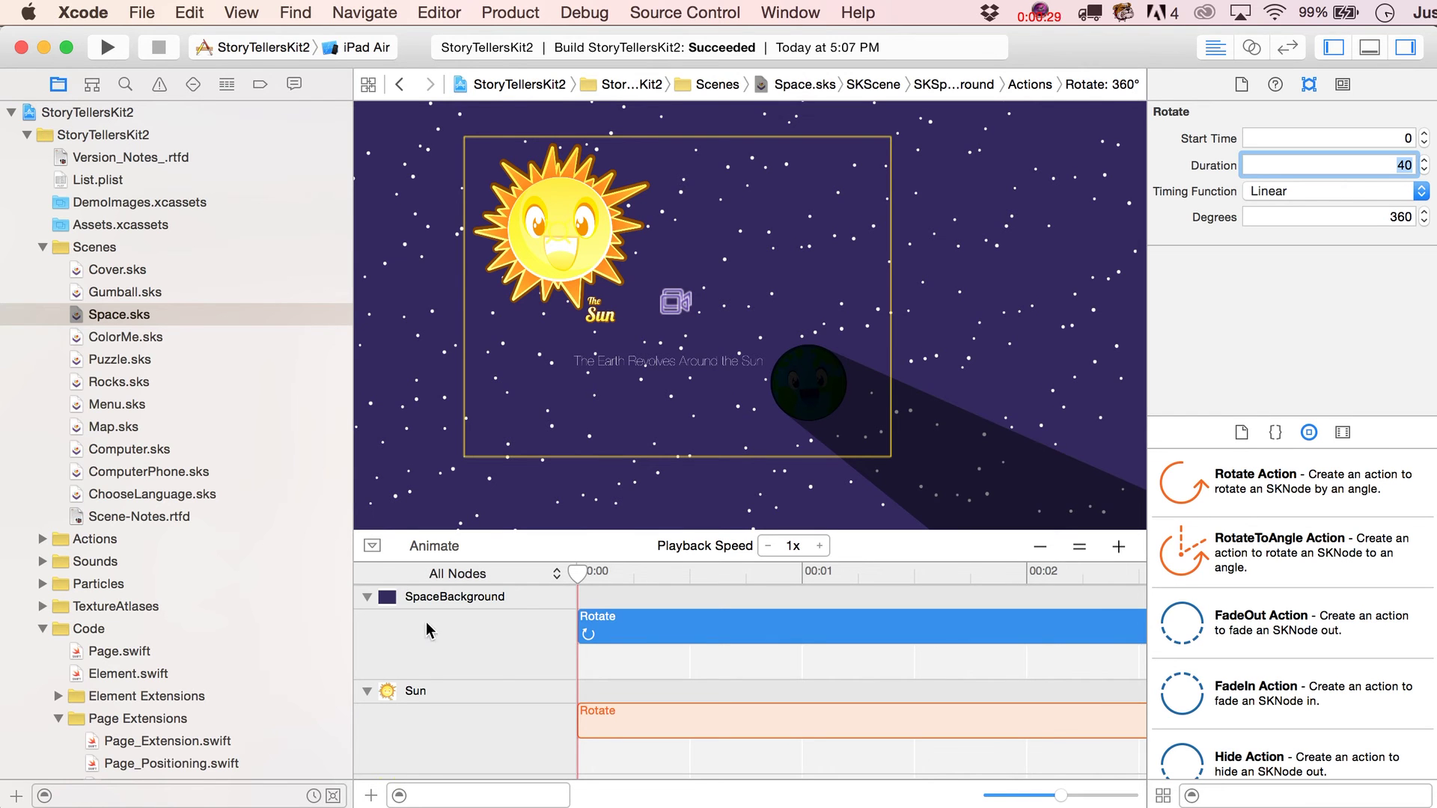
Step: Expand the CamPad and TheEarth action tracks and turn off infinite looping for CamPad's Rotate action
scroll(646, 635, "down", 2)
scroll(645, 634, "down", 3)
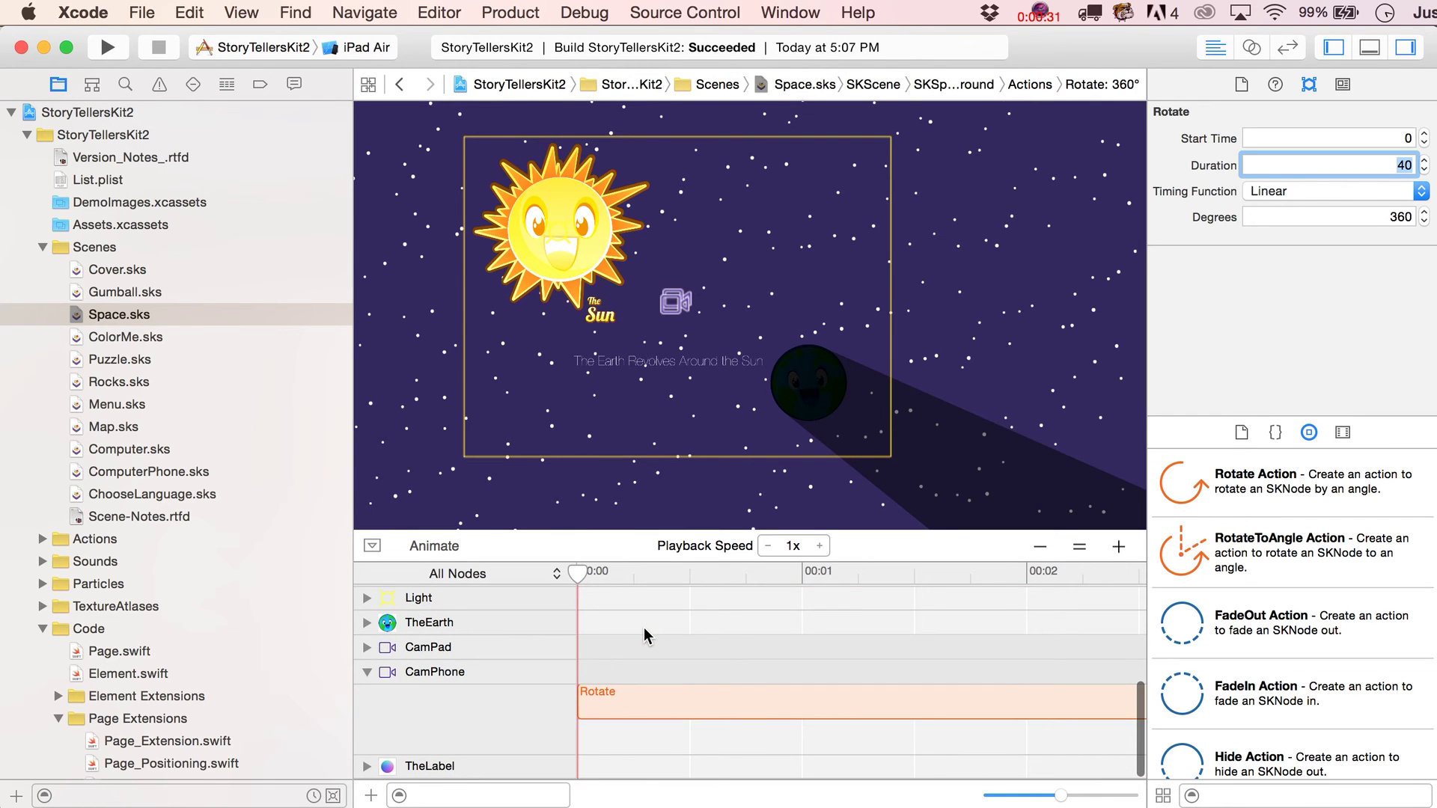
left_click(366, 648)
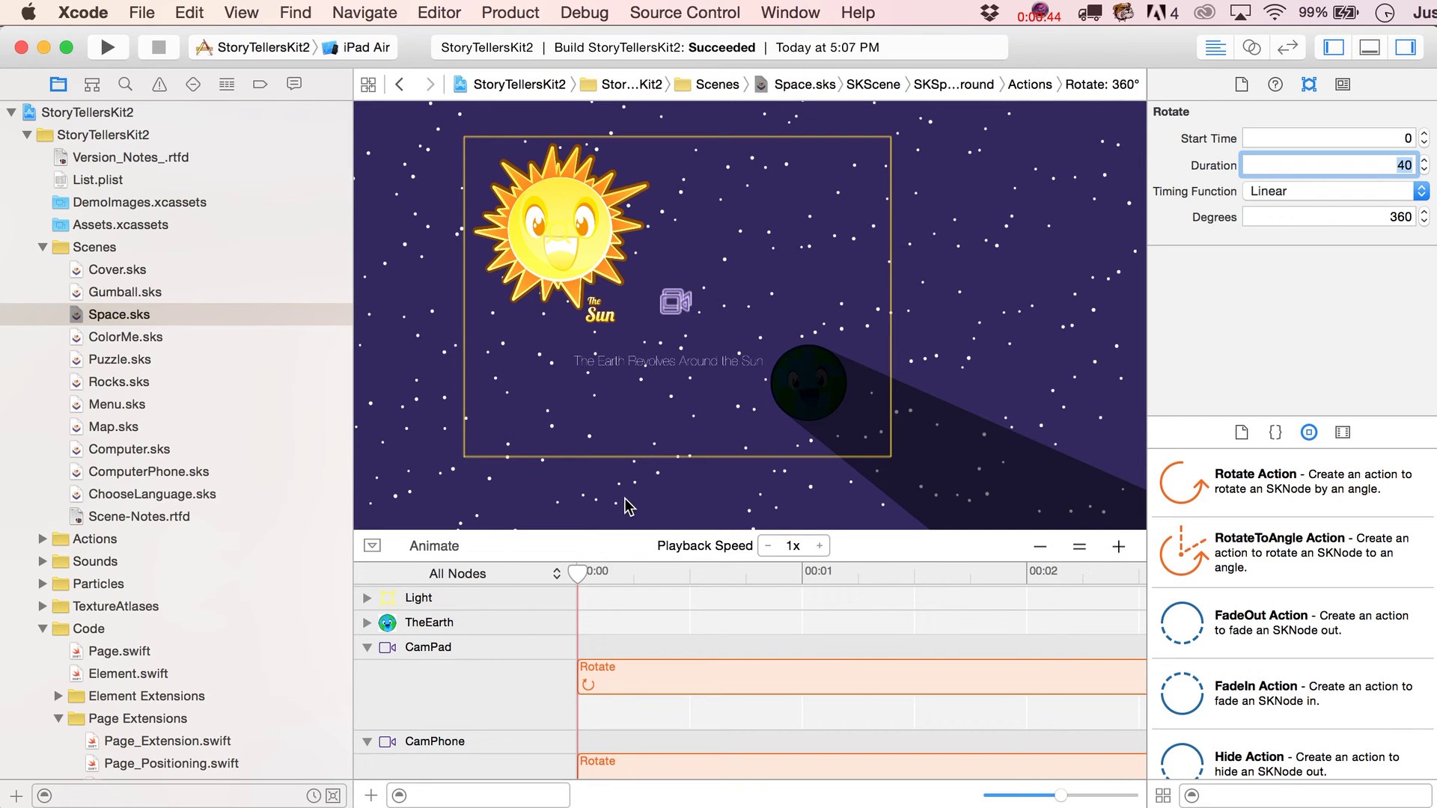
left_click(368, 624)
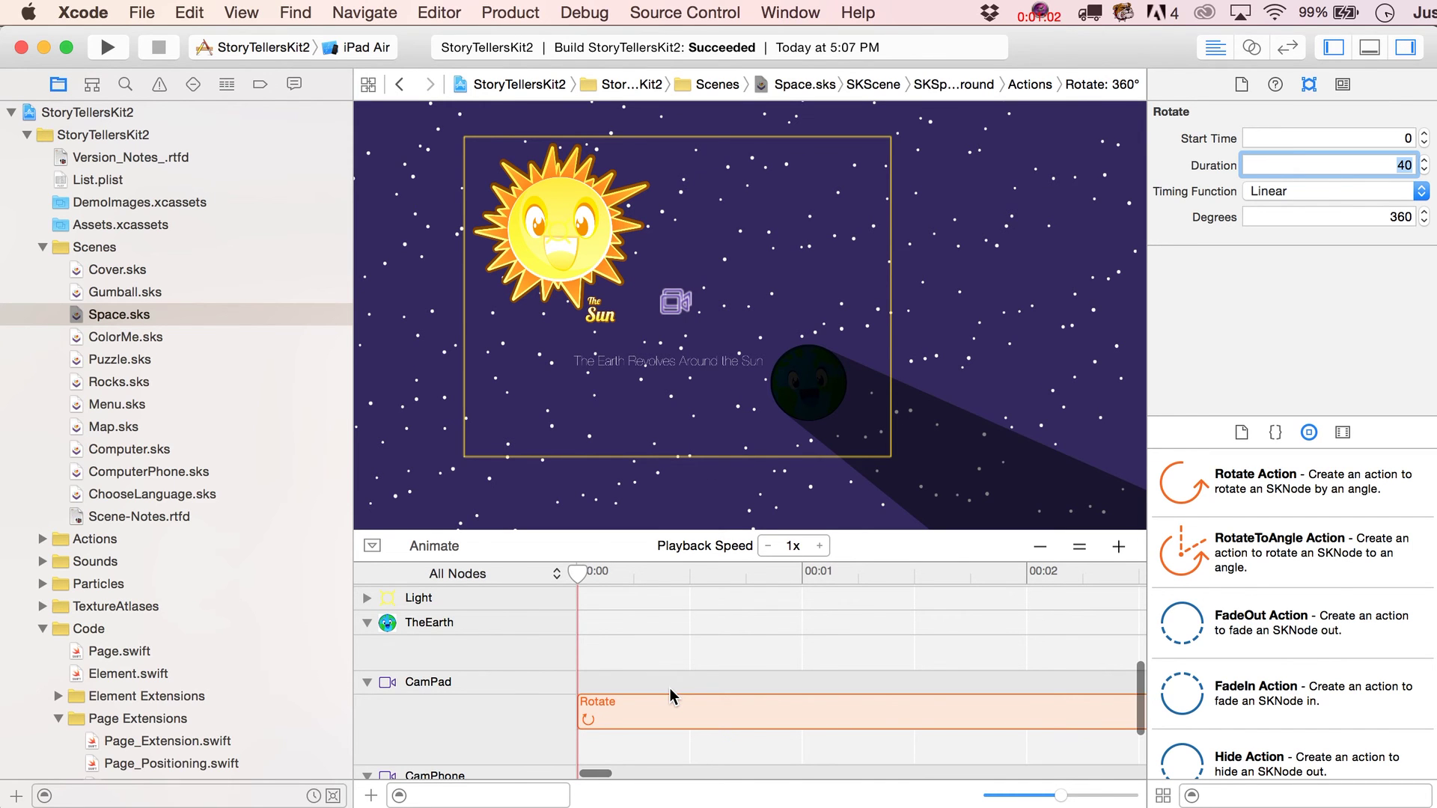
left_click(587, 721)
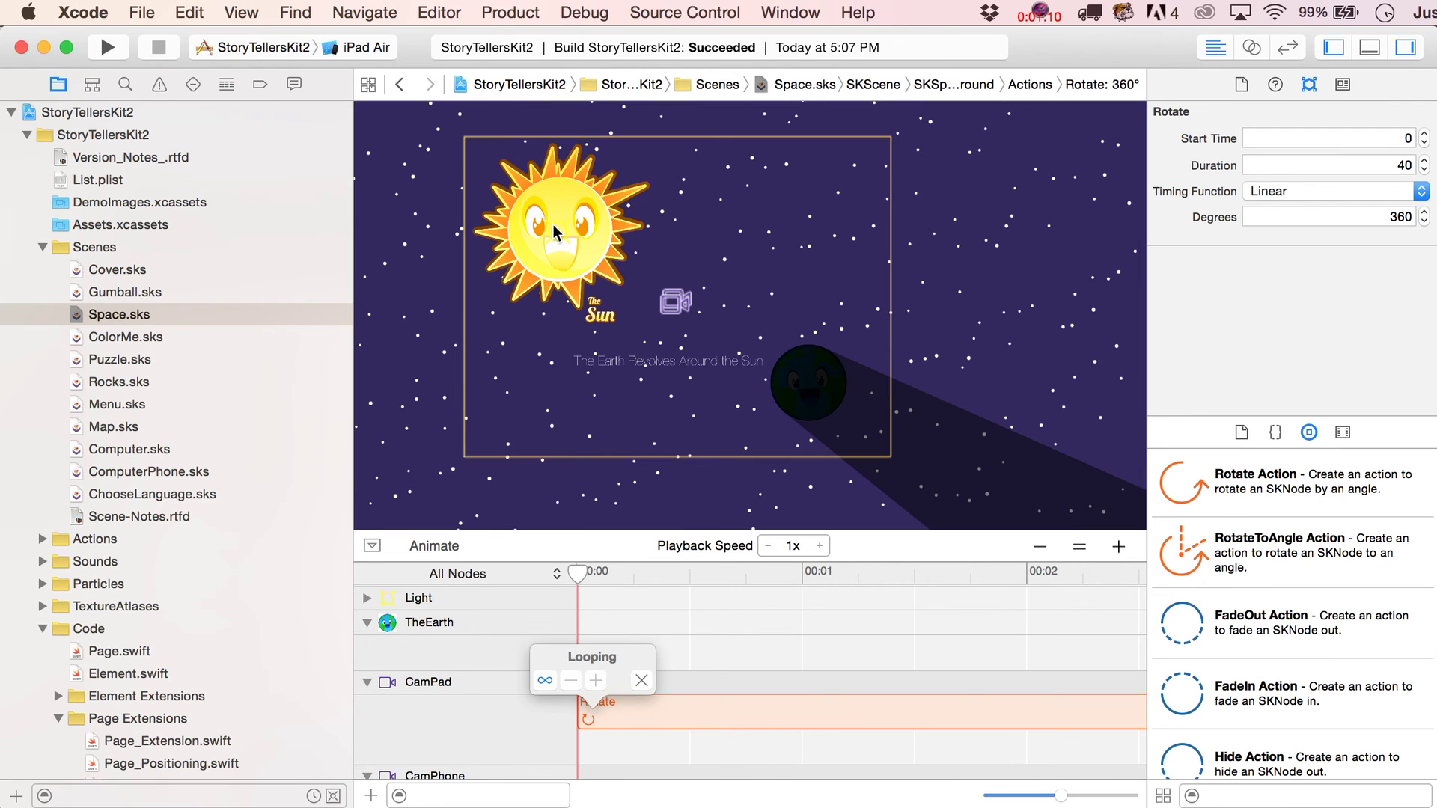
left_click(544, 682)
Step: Select the CamPad camera in the scene and switch to the CamPhone camera to inspect both cameras' settings and frames
left_click(713, 369)
left_click(678, 304)
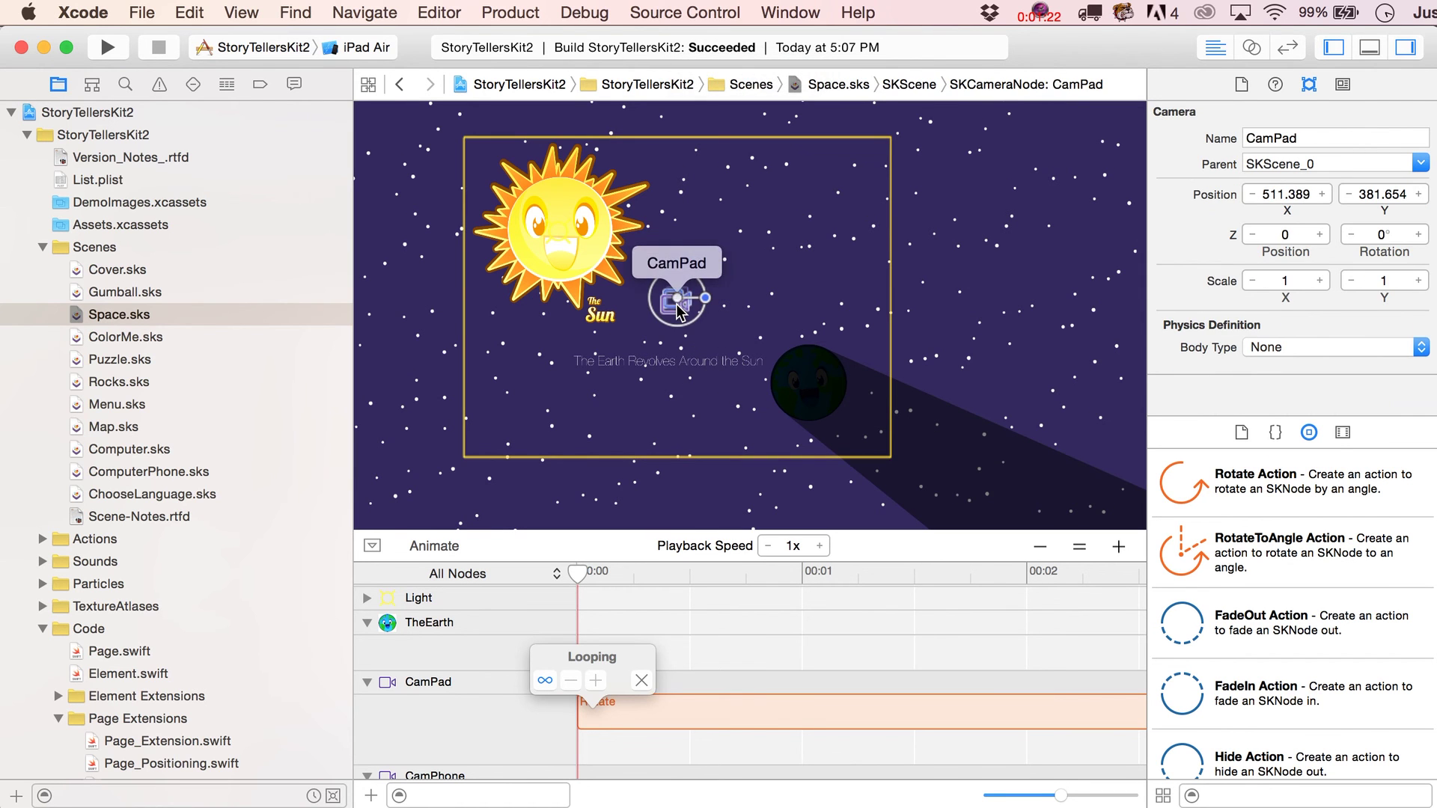
left_click(692, 299)
left_click(683, 300)
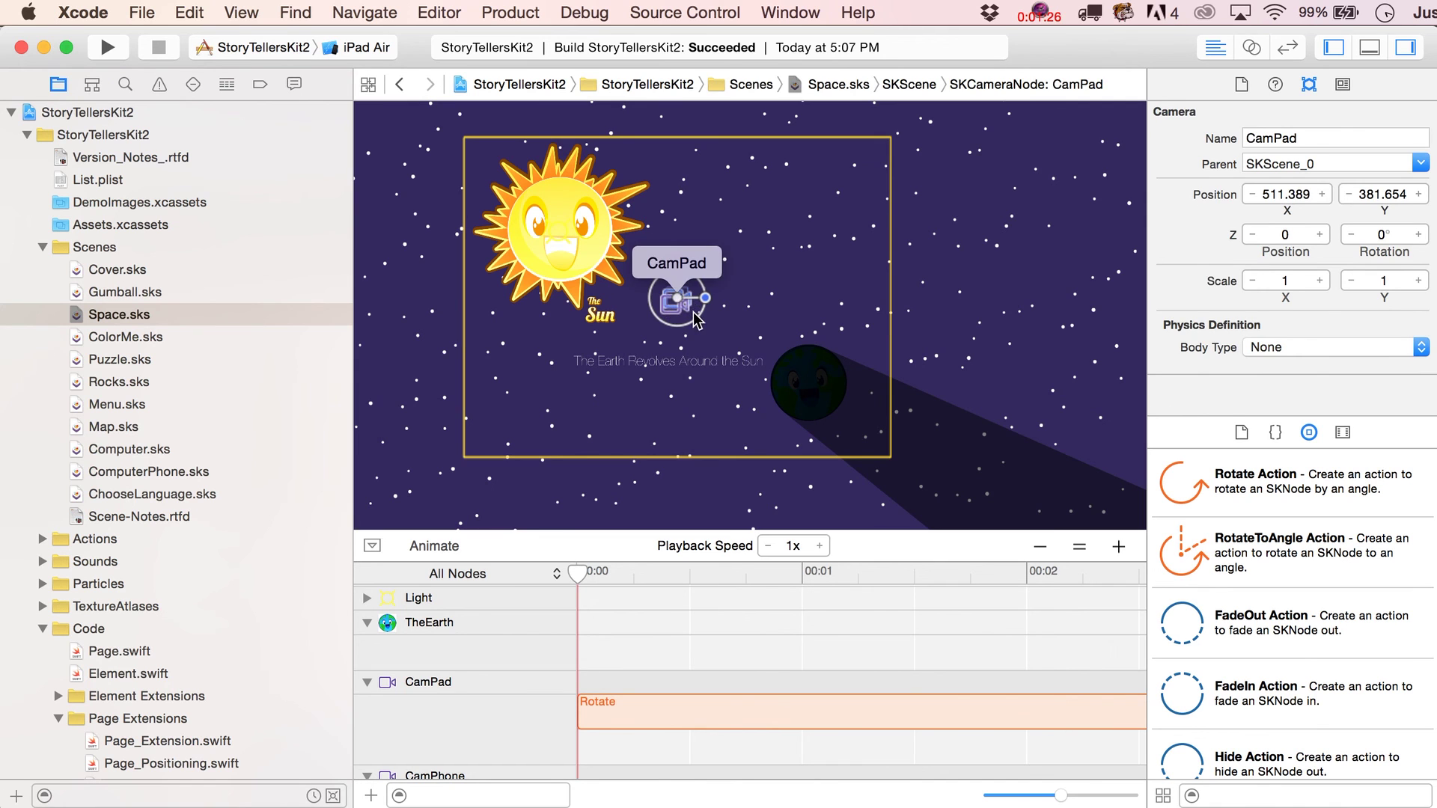
left_click(695, 323)
left_click(661, 290)
left_click(971, 84)
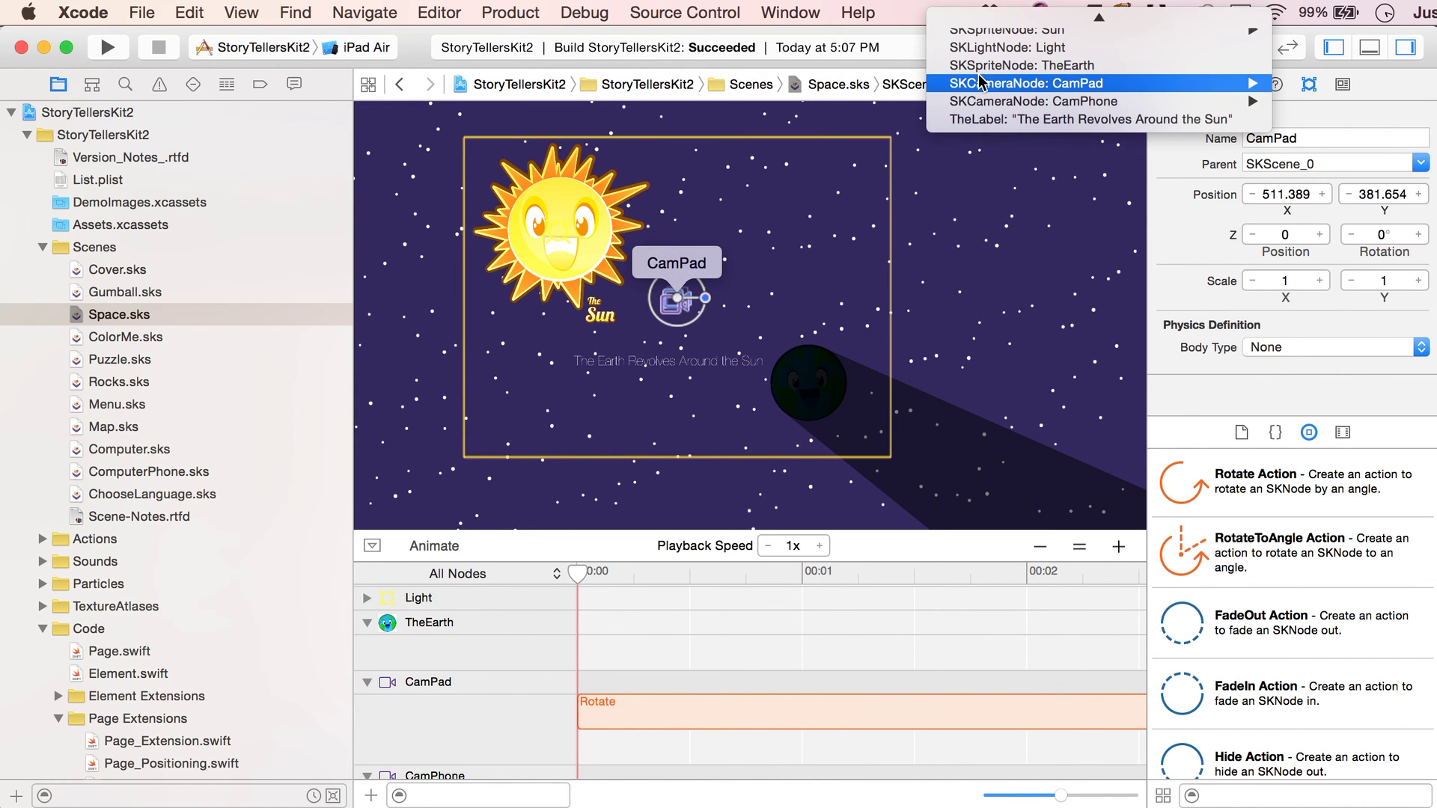
left_click(980, 102)
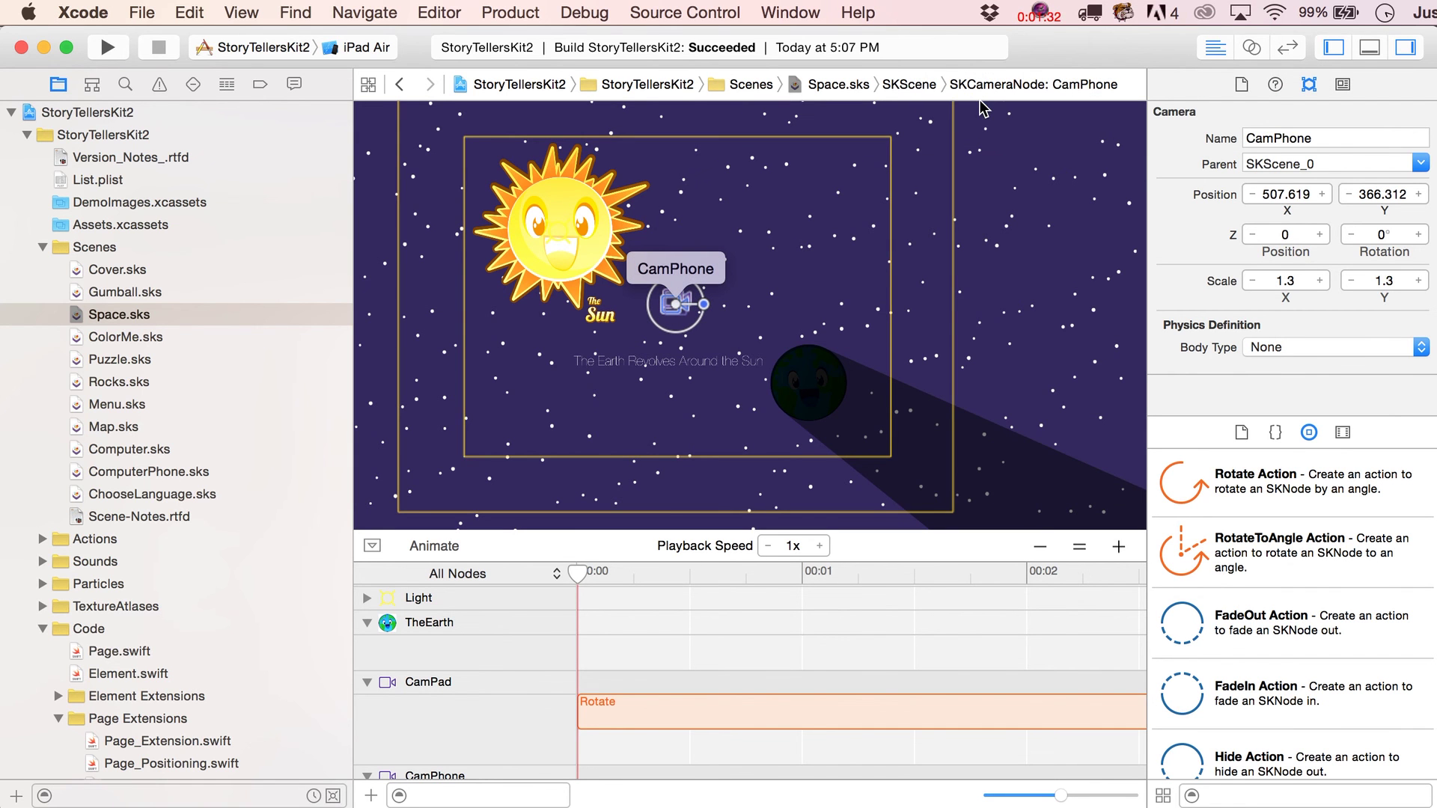
Step: Select the scene itself and examine its Size settings and how far the star background extends beyond the camera frame
scroll(502, 306, "left", 3)
scroll(502, 305, "up", 2)
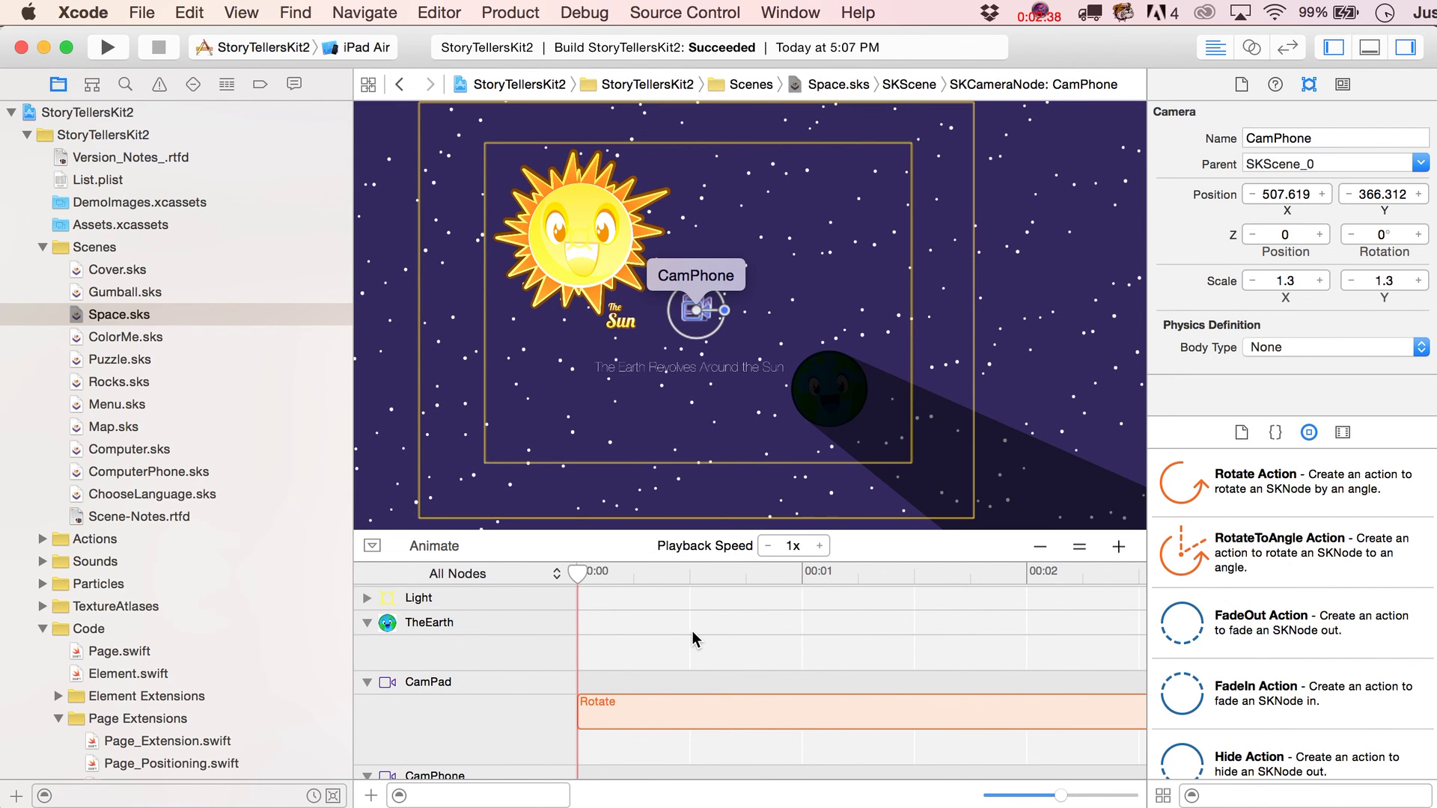
scroll(1026, 357, "up", 5)
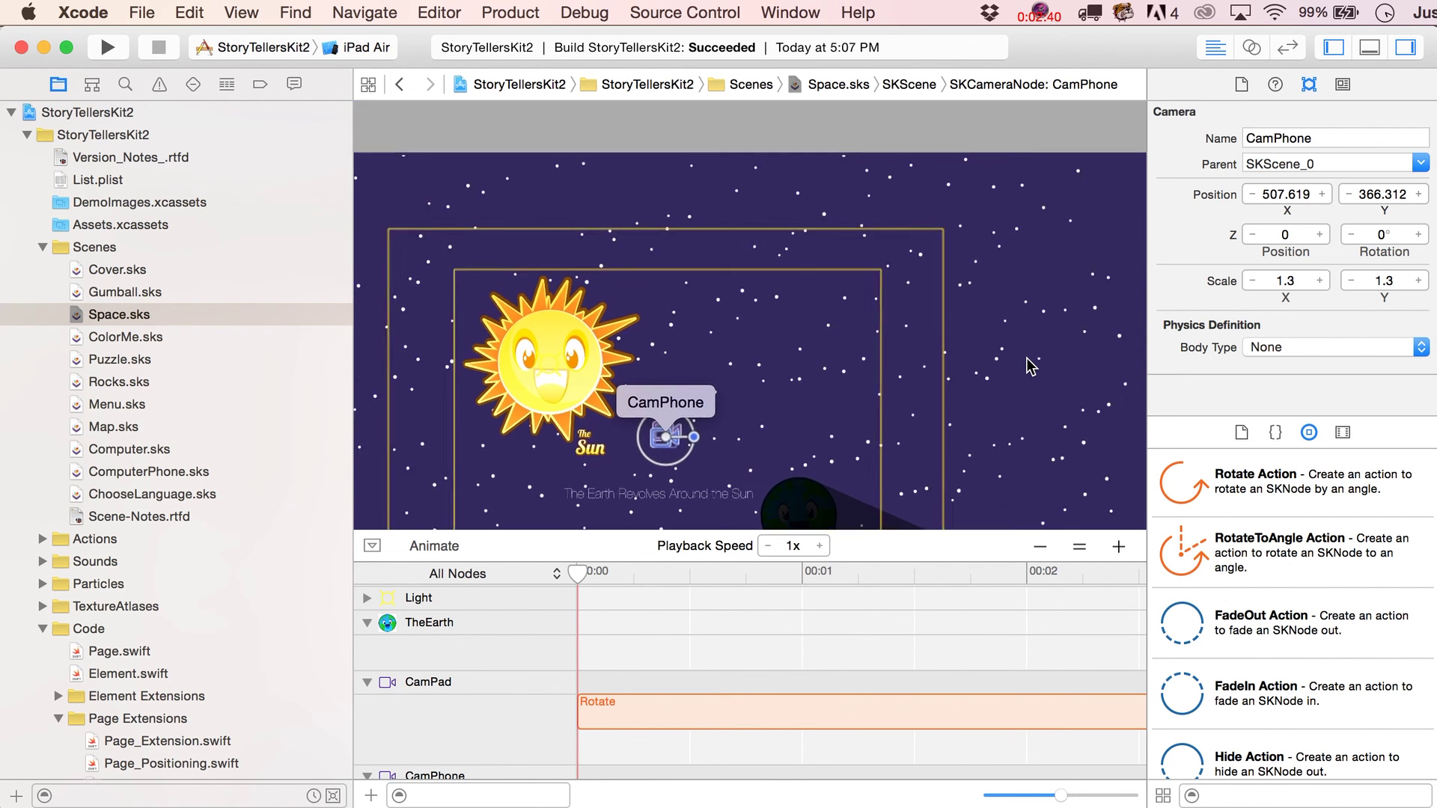
left_click(1011, 120)
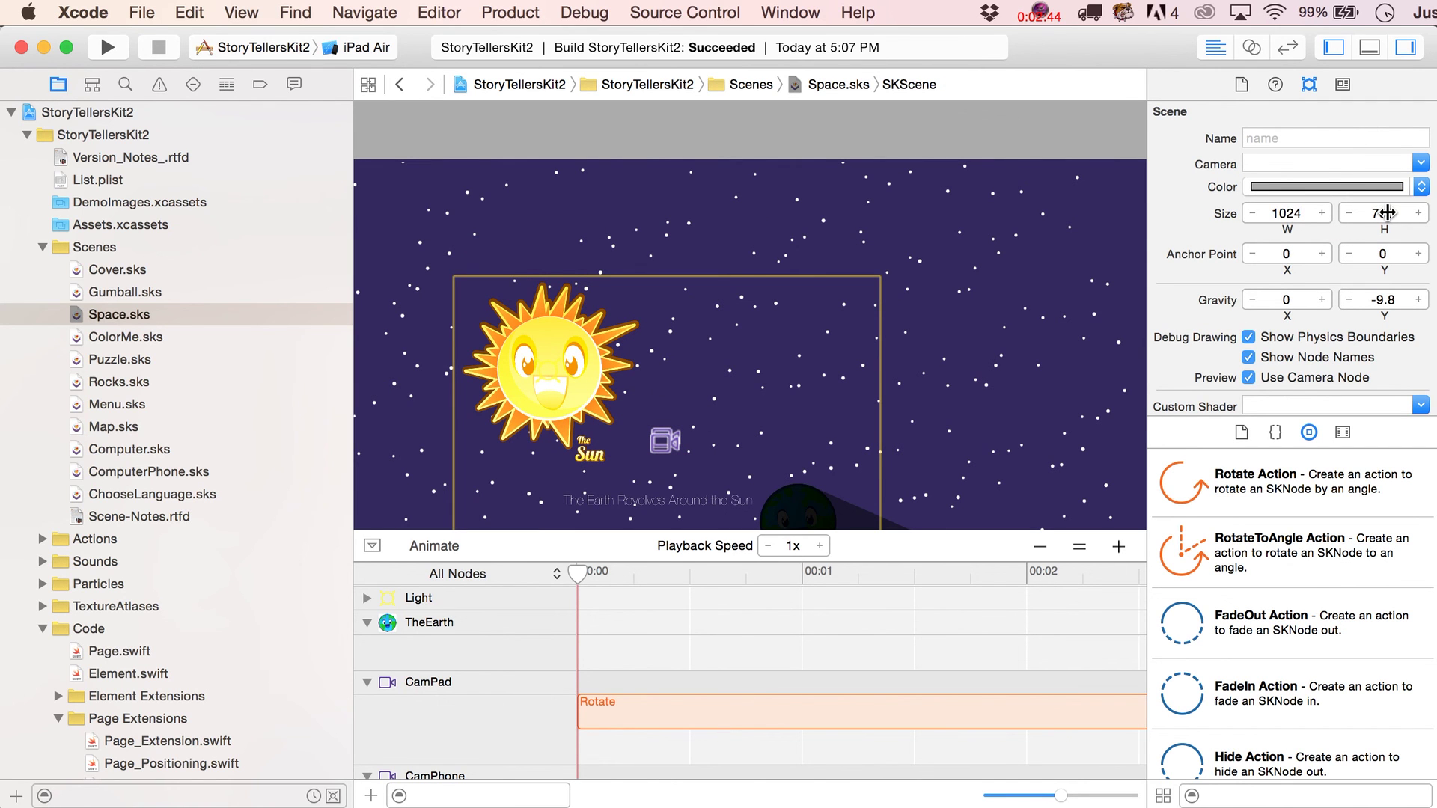
scroll(996, 294, "down", 5)
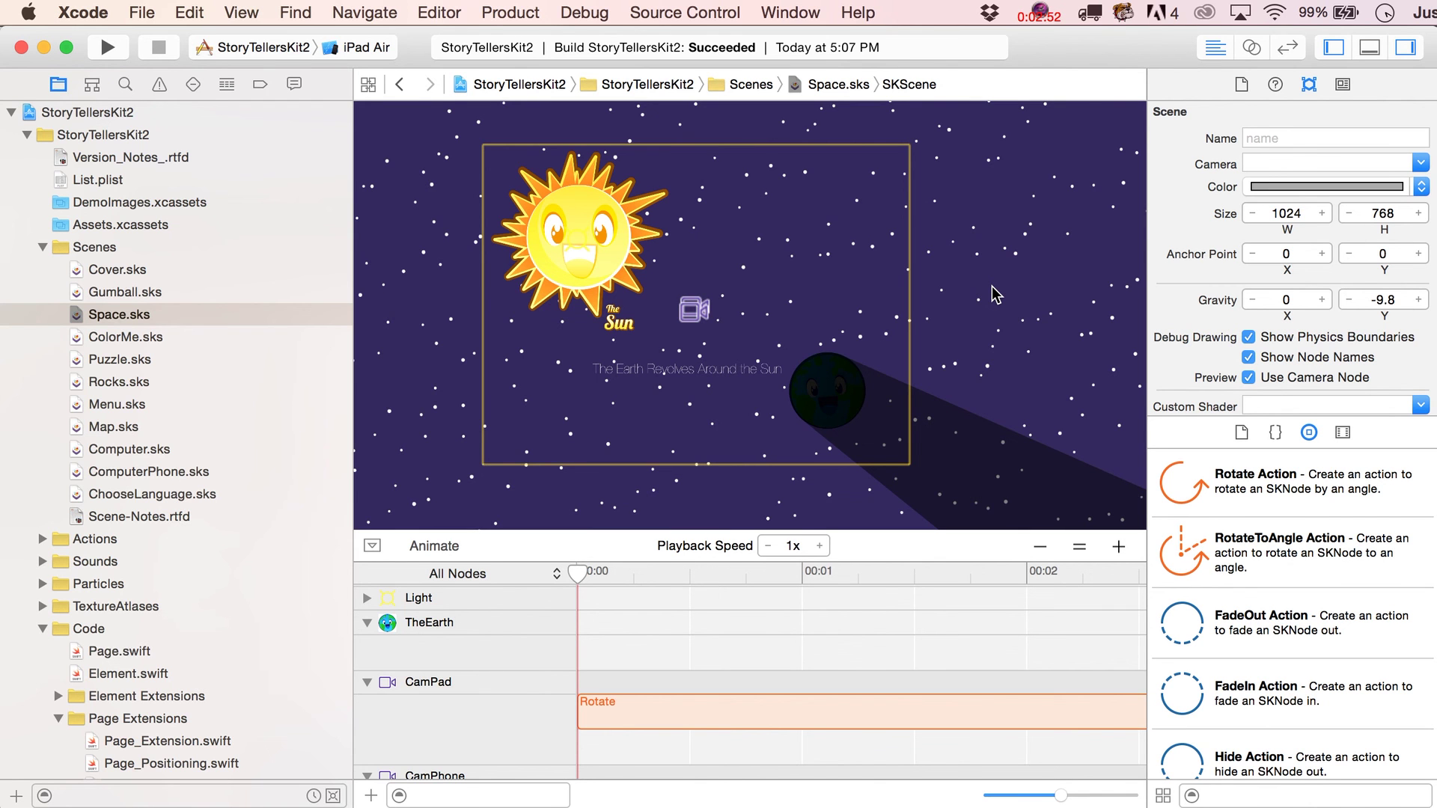
scroll(994, 294, "up", 5)
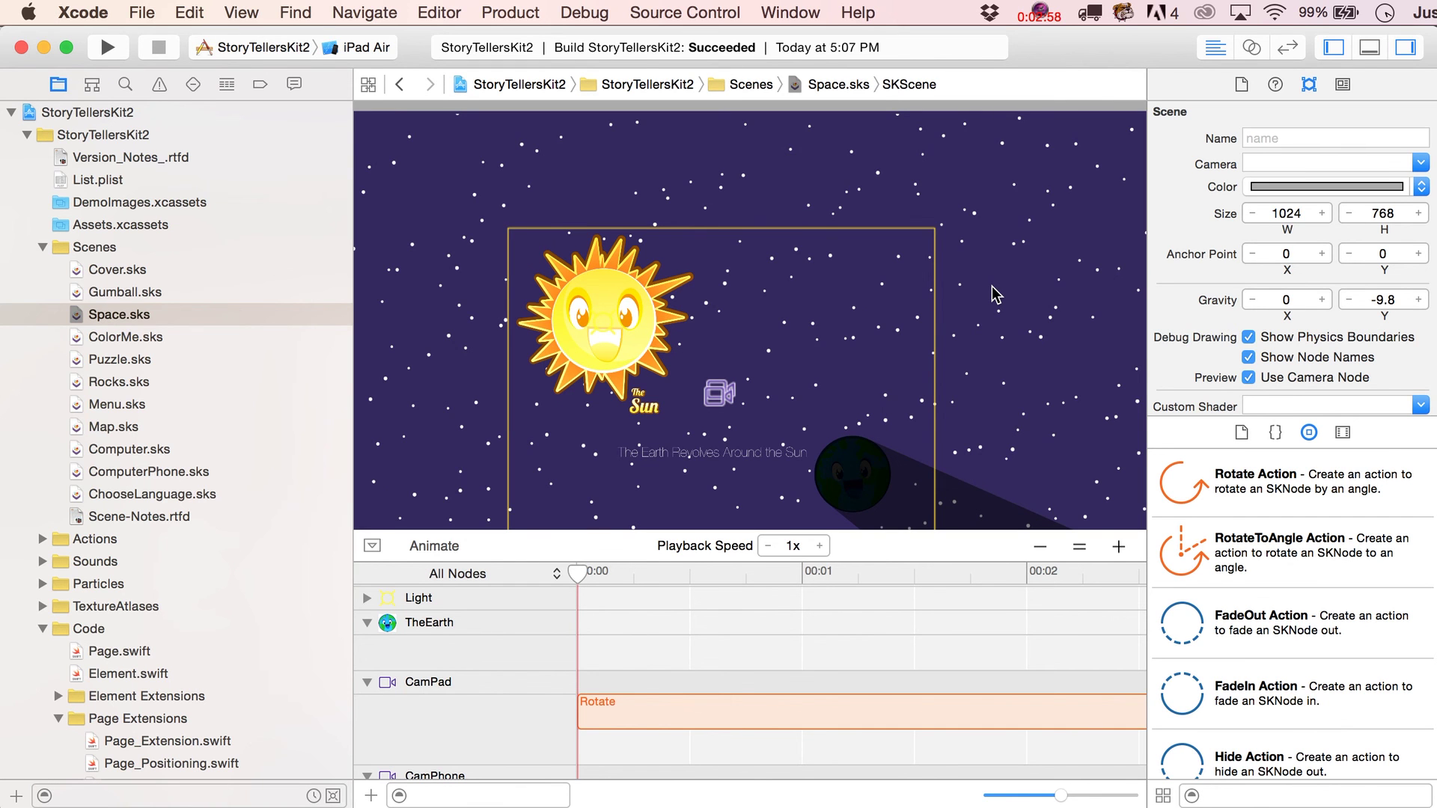
scroll(994, 294, "down", 4)
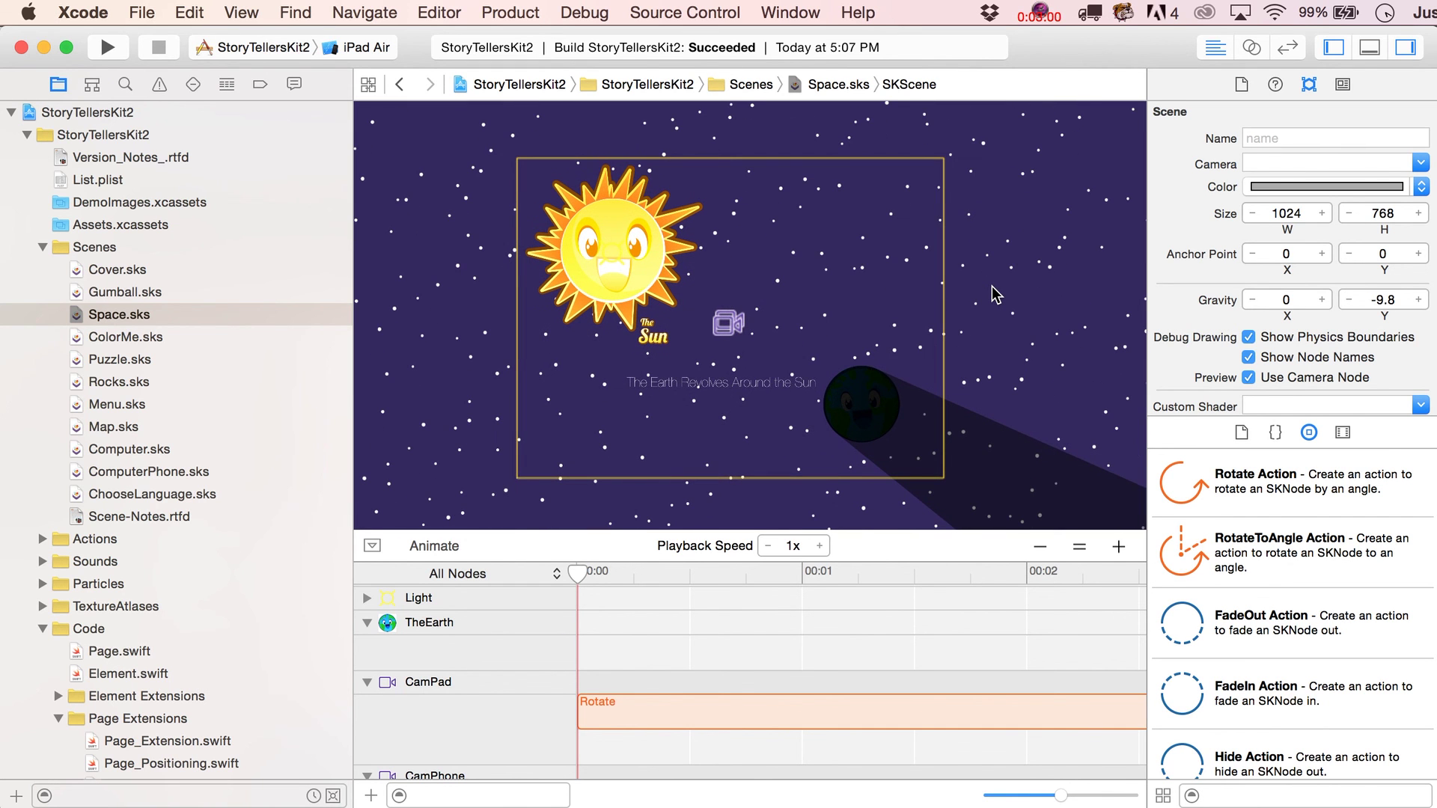